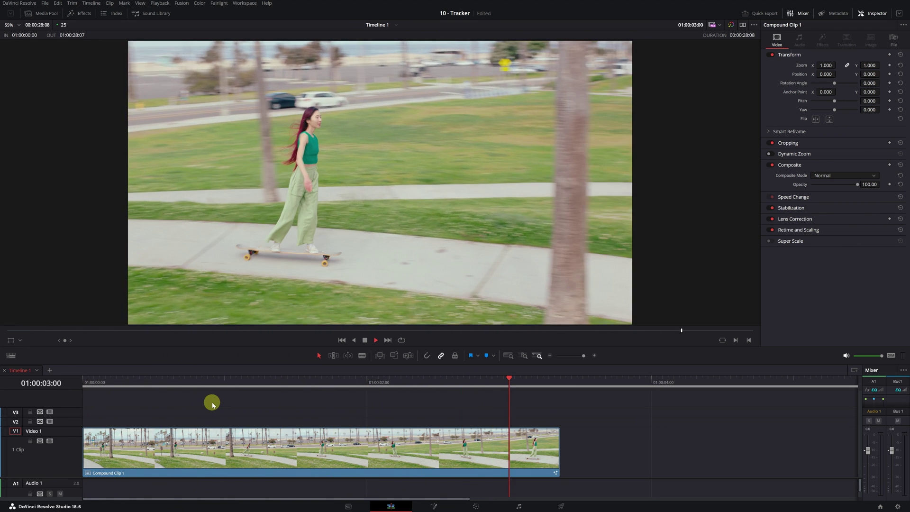
# Review the skater clip, park at 01:00:01:04 and open the compound clip in Fusion
pyautogui.press('j')
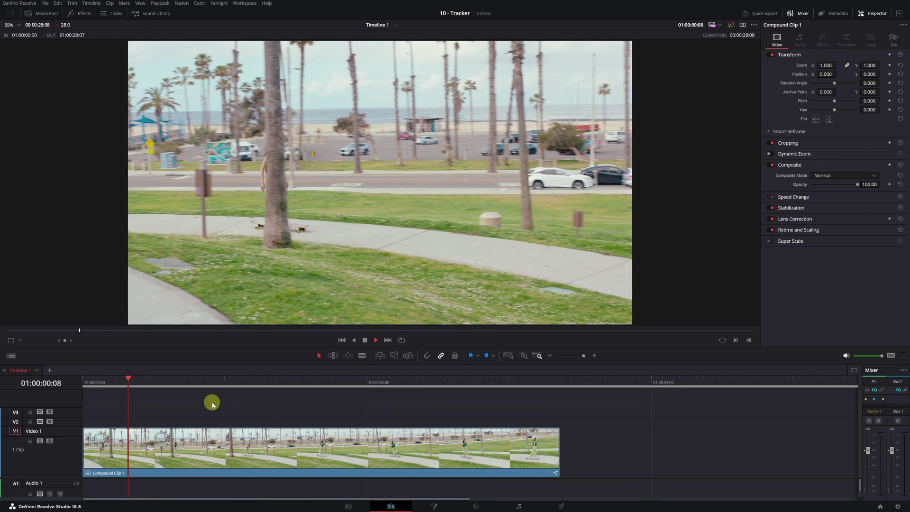
pyautogui.press('l')
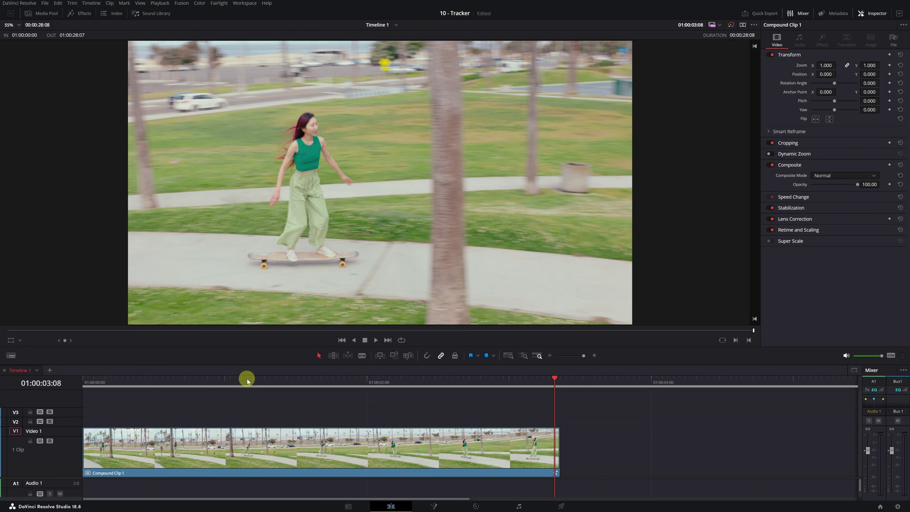
pyautogui.click(247, 380)
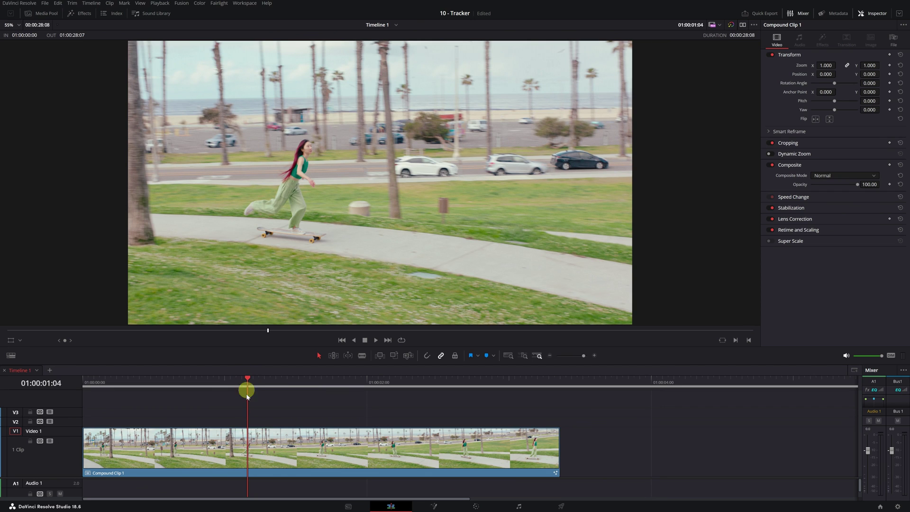
pyautogui.click(251, 457)
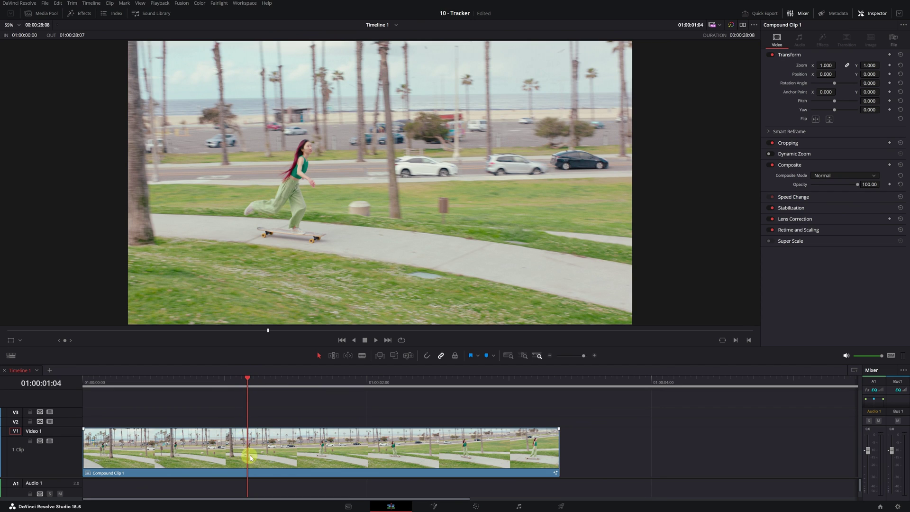
pyautogui.click(435, 507)
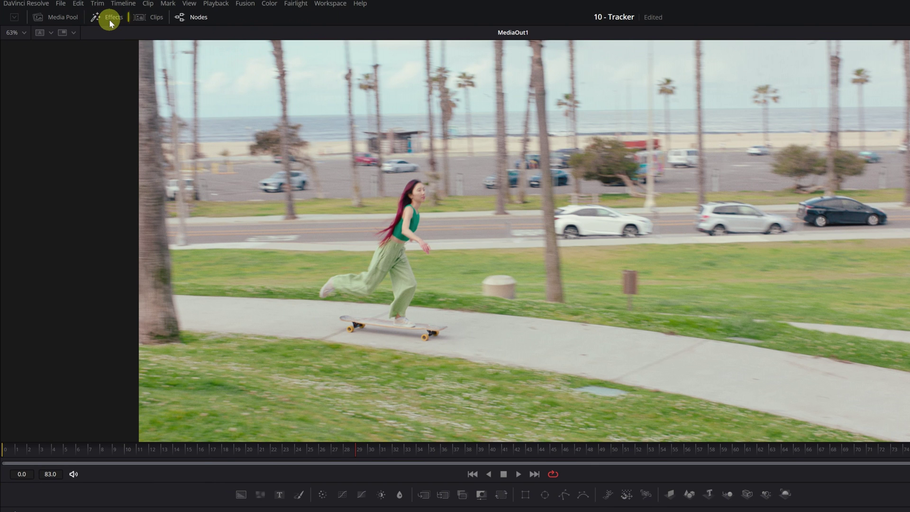
# Filter the Effects library to 'tracker' and drag the Tracker tool toward the node graph
pyautogui.click(109, 18)
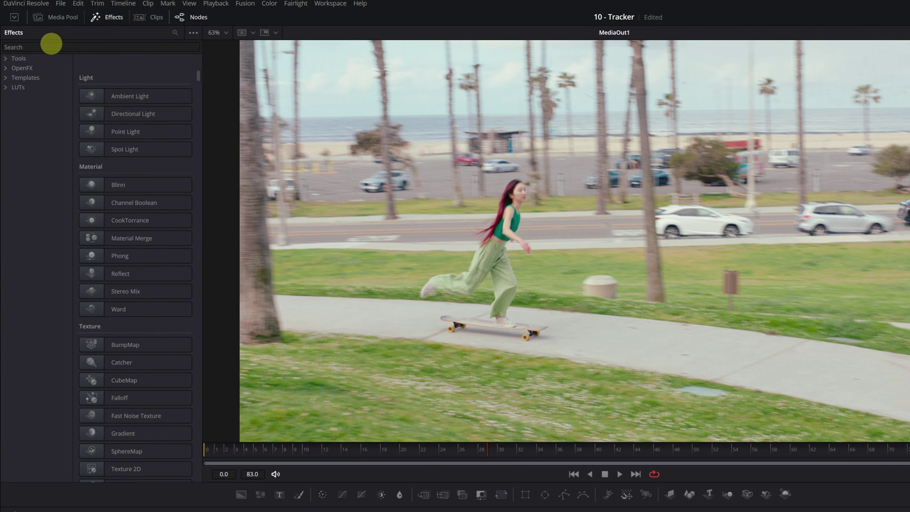
pyautogui.click(51, 45)
pyautogui.write('tracker')
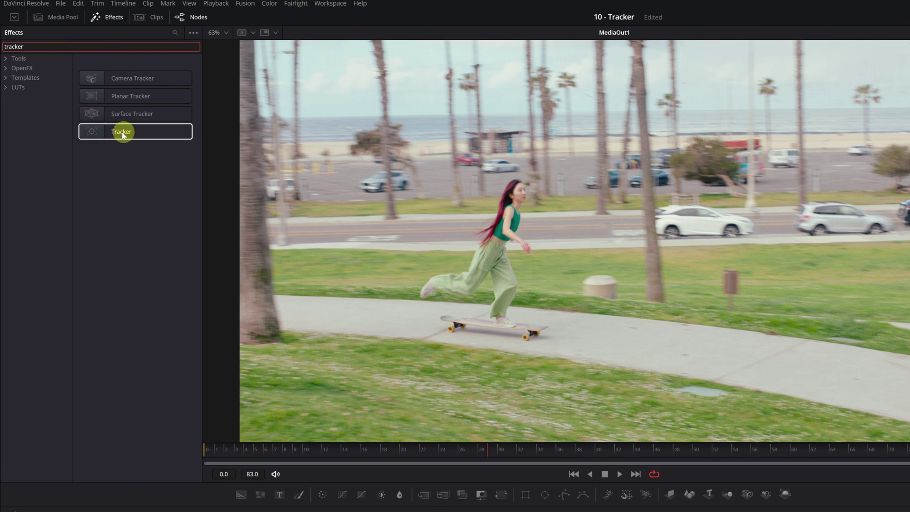
pyautogui.moveTo(124, 136); pyautogui.dragTo(99, 101)
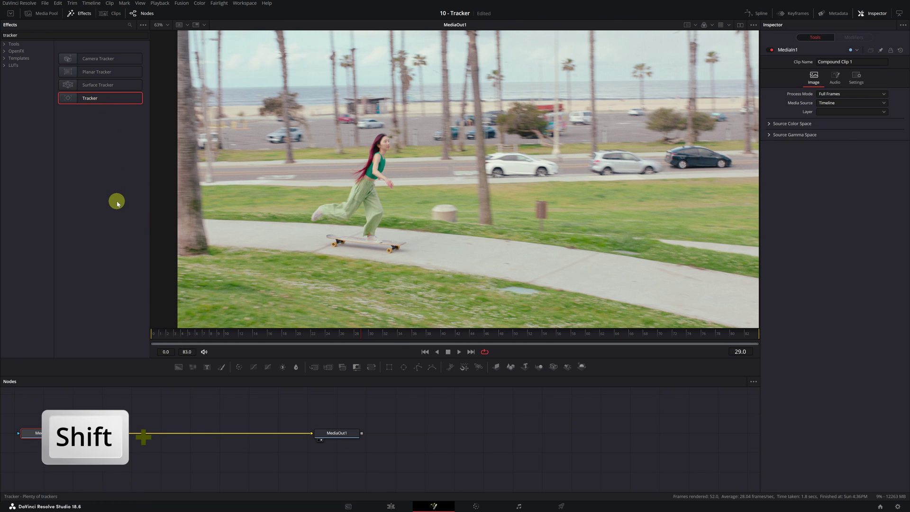
# Add a Tracker node via the Select Tool search, placing Tracker1 between MediaIn1 and MediaOut1
pyautogui.hotkey('shift', 'space')
pyautogui.write('merge')
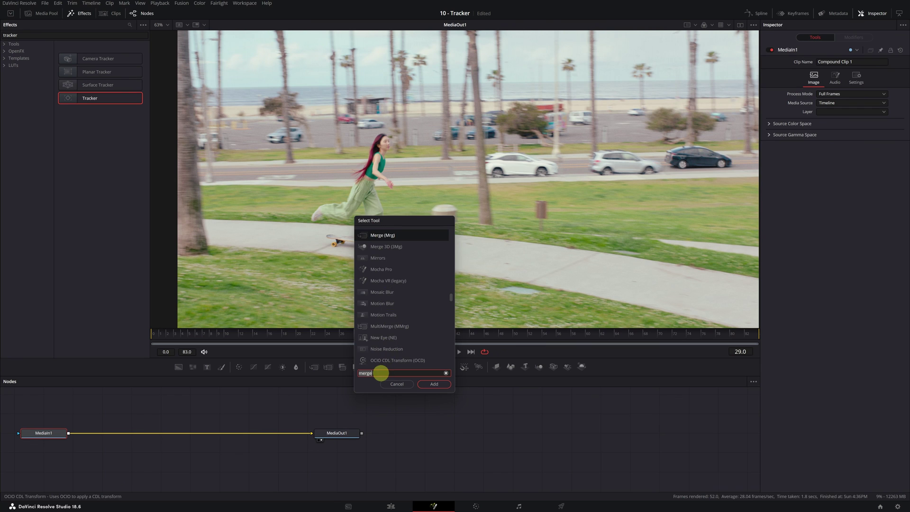
pyautogui.doubleClick(380, 373)
pyautogui.write('tracker')
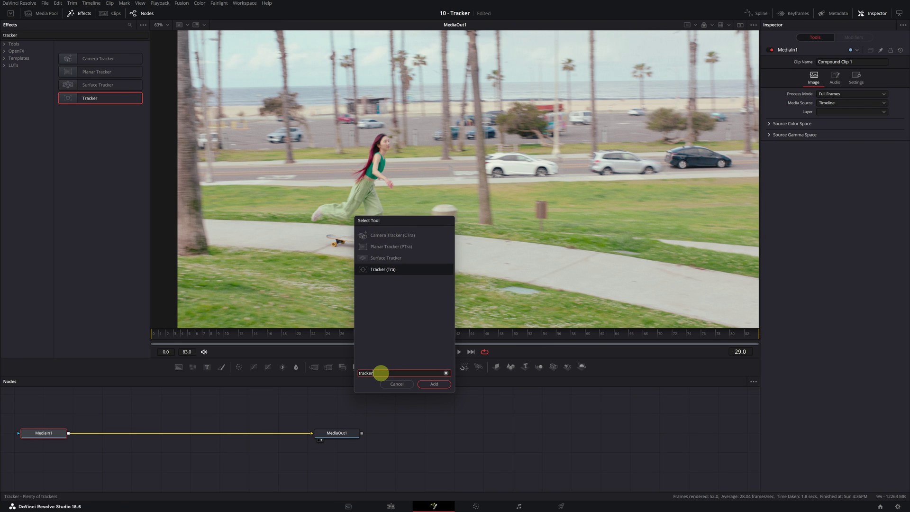
pyautogui.click(379, 269)
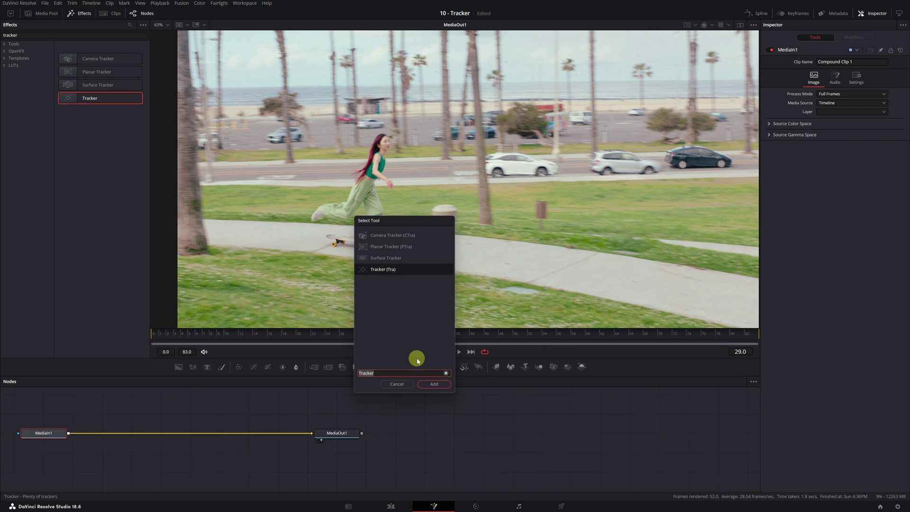
pyautogui.click(432, 384)
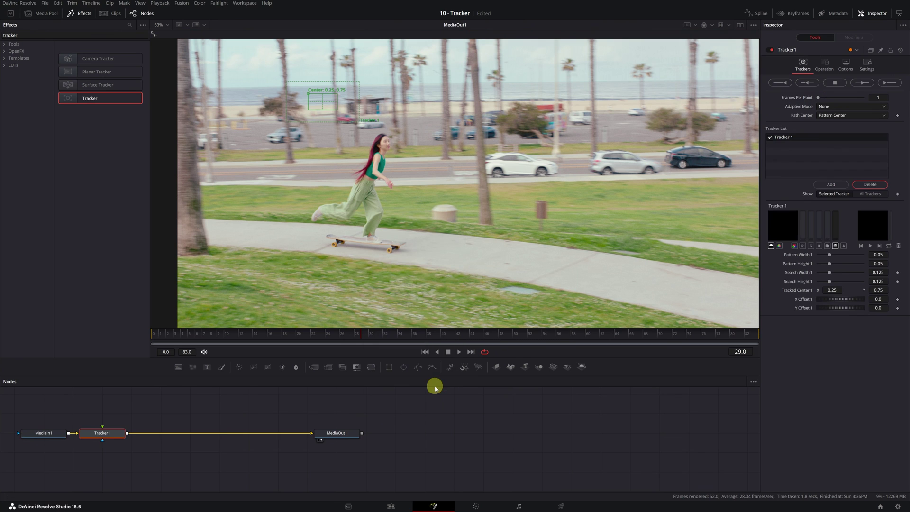
pyautogui.moveTo(108, 436); pyautogui.dragTo(192, 434)
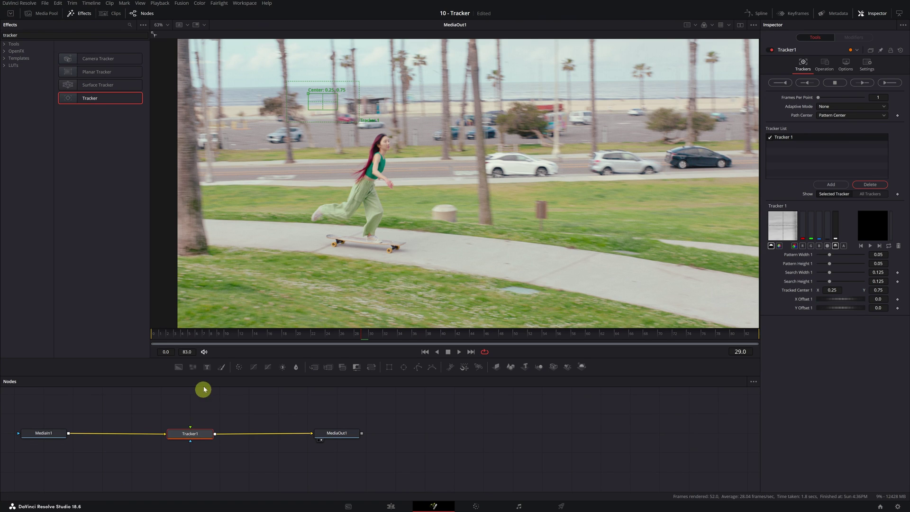
# Hide the Effects library and drag Tracker 1's pattern box onto the skater's head (about 0.359, 0.623)
pyautogui.click(82, 14)
pyautogui.moveTo(199, 434)
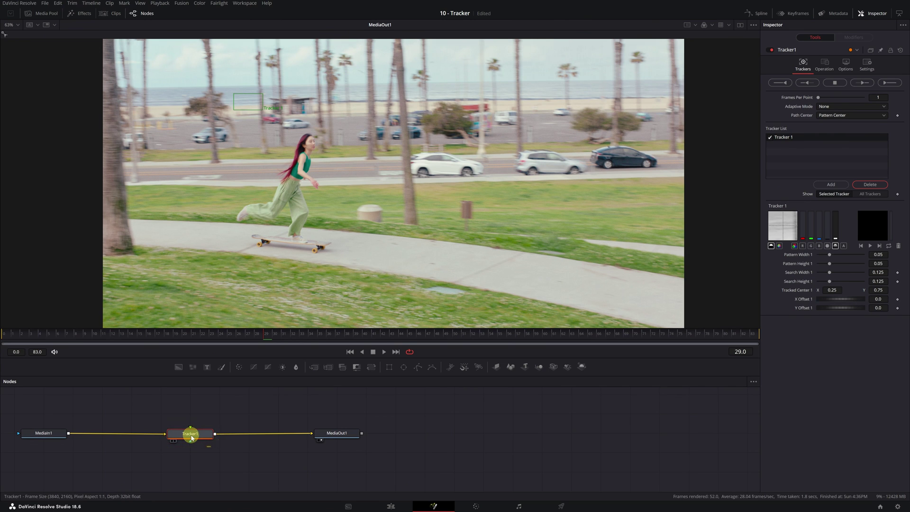
pyautogui.click(191, 438)
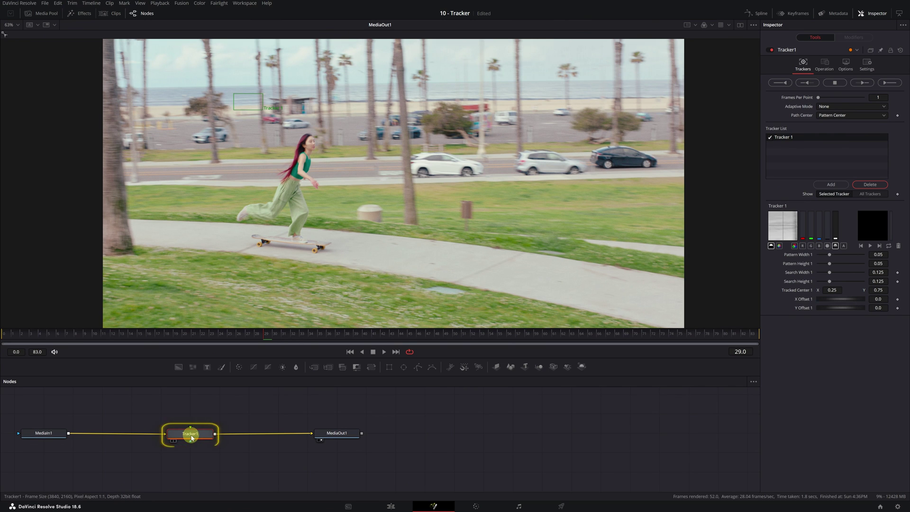
pyautogui.click(234, 96)
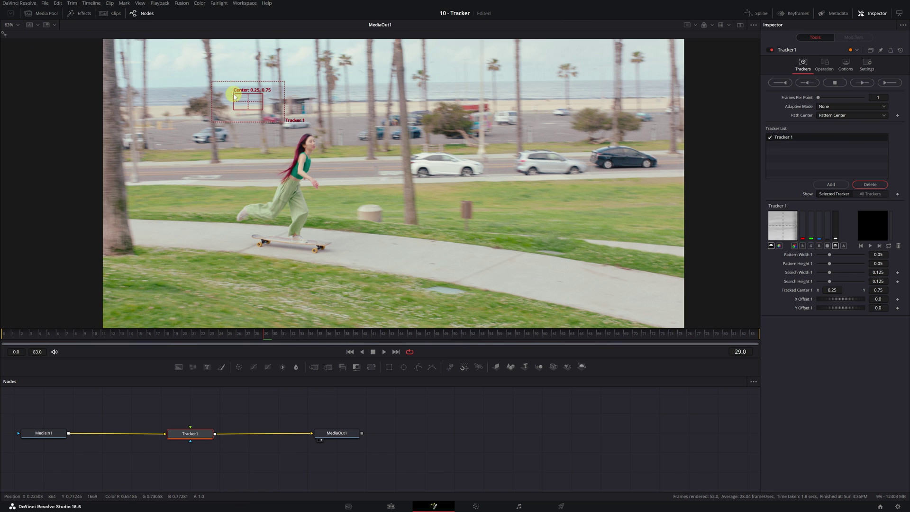
pyautogui.moveTo(234, 97); pyautogui.dragTo(296, 136)
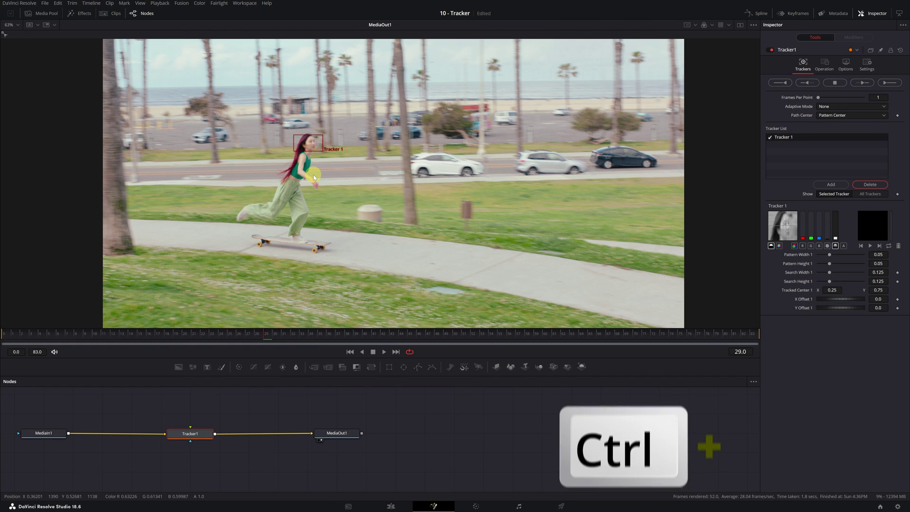
# Zoom the viewer, go to frame 35 and place Tracker 1 on the skater's face
pyautogui.scroll(5, 313, 176)
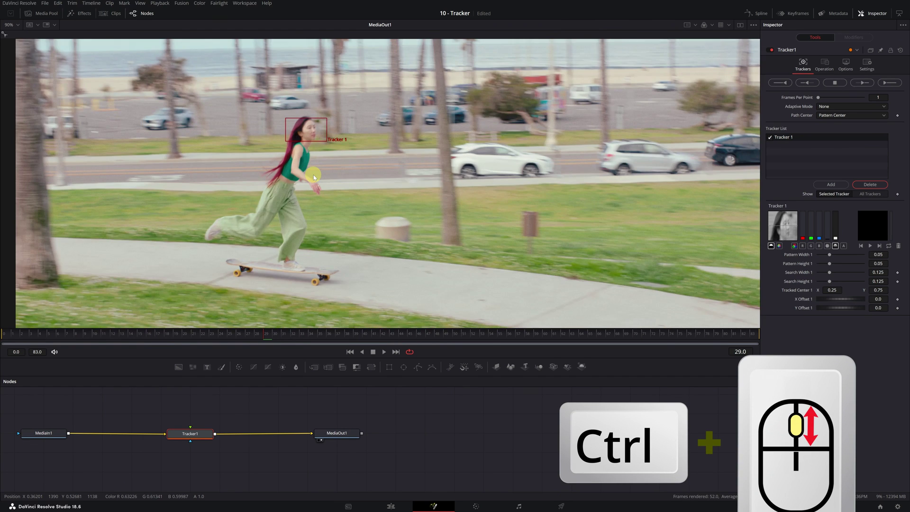
pyautogui.scroll(2, 313, 176)
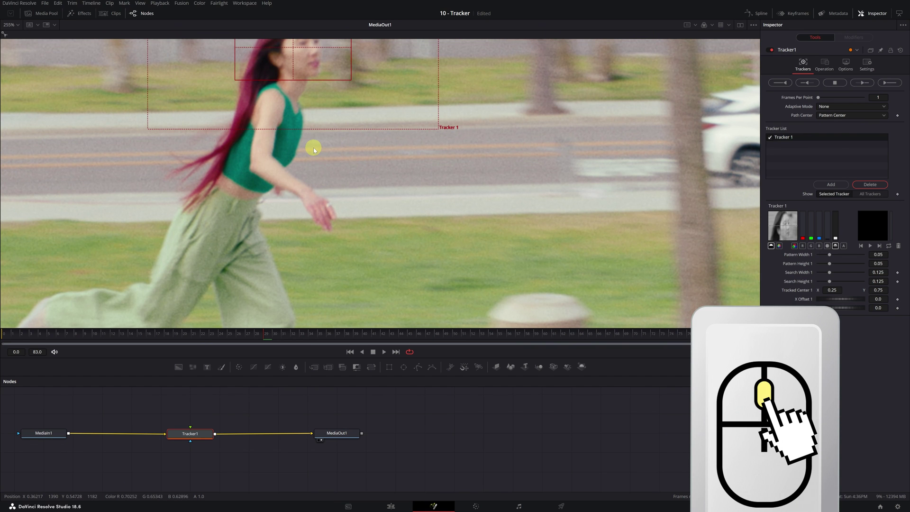
pyautogui.moveTo(313, 146); pyautogui.dragTo(421, 277)
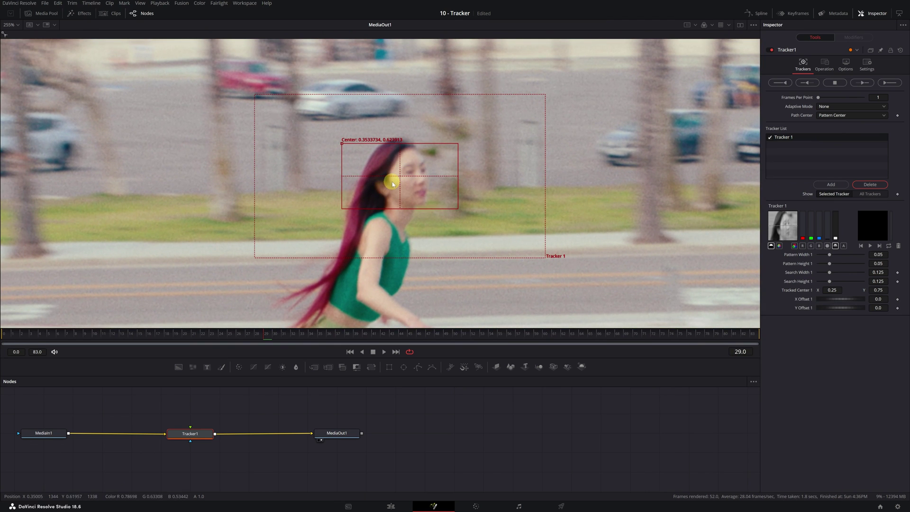
pyautogui.scroll(-4, 392, 183)
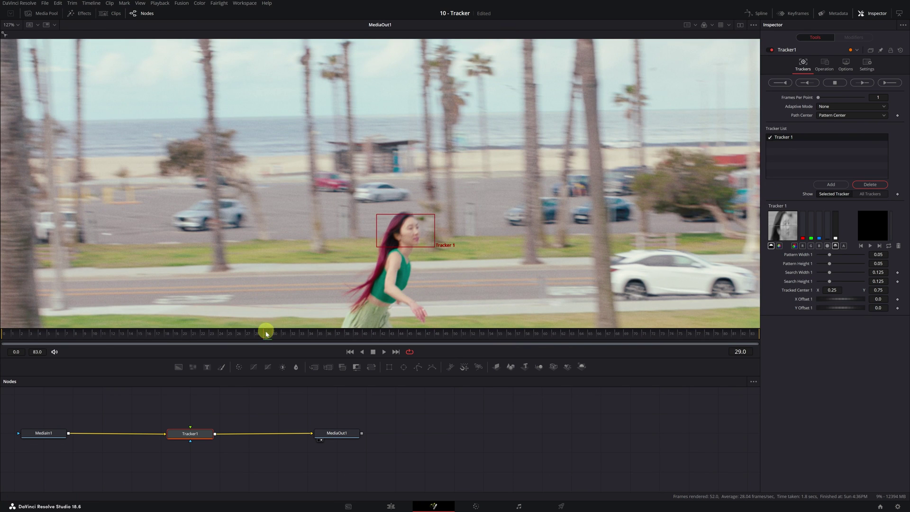
pyautogui.click(268, 336)
pyautogui.moveTo(268, 335); pyautogui.dragTo(320, 334)
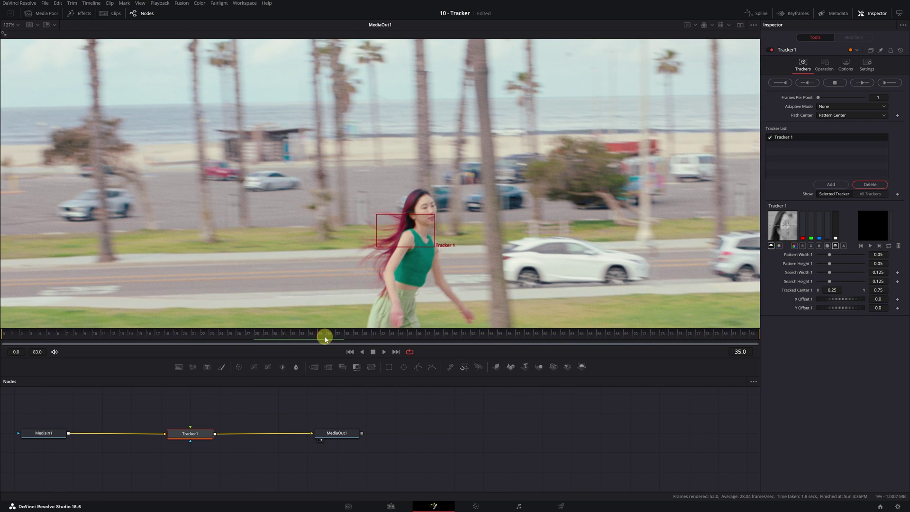
pyautogui.moveTo(379, 217); pyautogui.dragTo(395, 193)
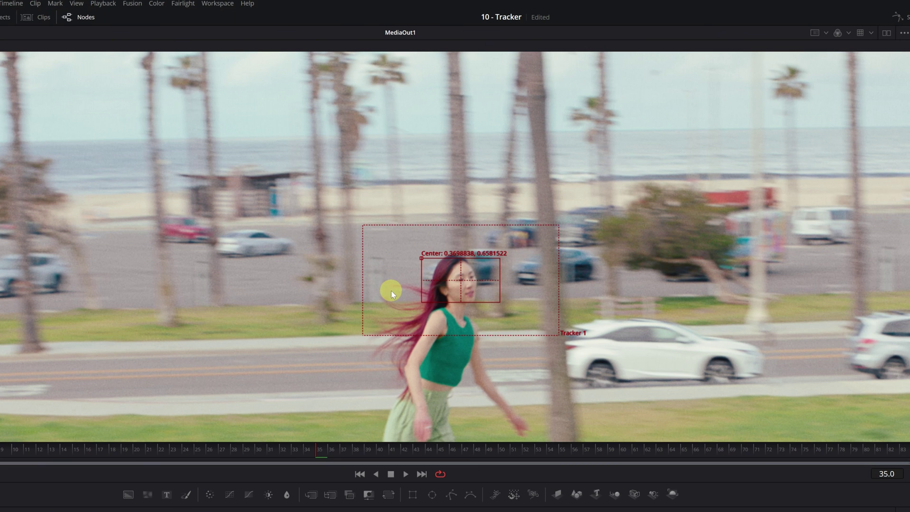
# Tighten the pattern box and search area around her face, to 0.053954 by 0.103981
pyautogui.moveTo(499, 302); pyautogui.dragTo(481, 303)
pyautogui.moveTo(440, 257); pyautogui.dragTo(434, 258)
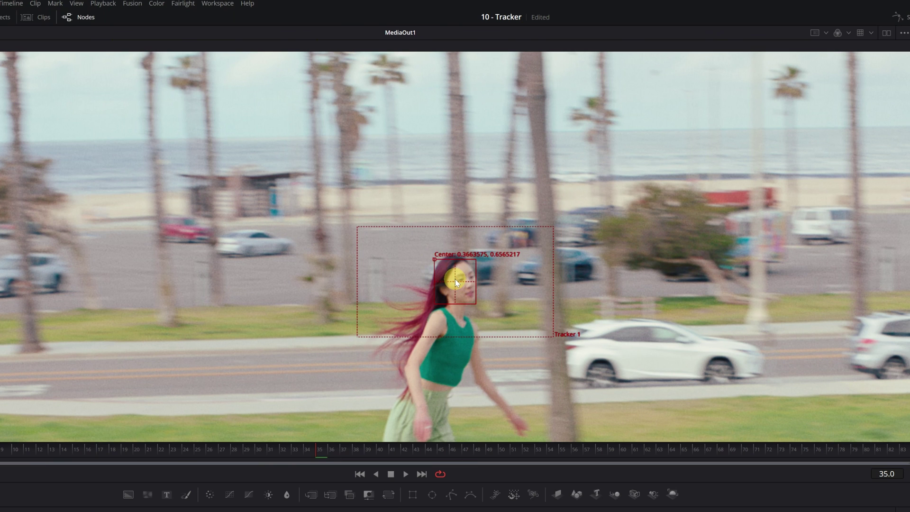
pyautogui.moveTo(357, 335); pyautogui.dragTo(414, 326)
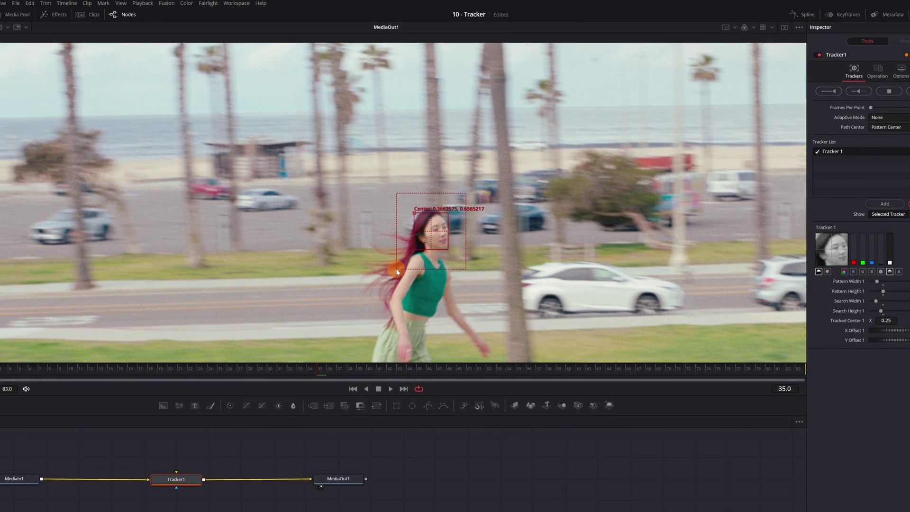
pyautogui.moveTo(397, 271); pyautogui.dragTo(397, 271)
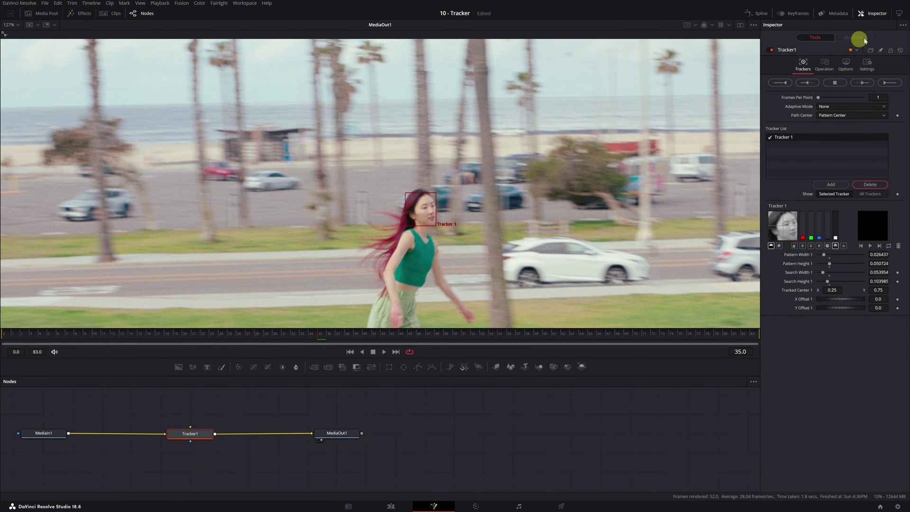
# Set Tracker 1's Adaptive Mode to Best match in the Inspector's Trackers settings
pyautogui.click(876, 16)
pyautogui.click(876, 15)
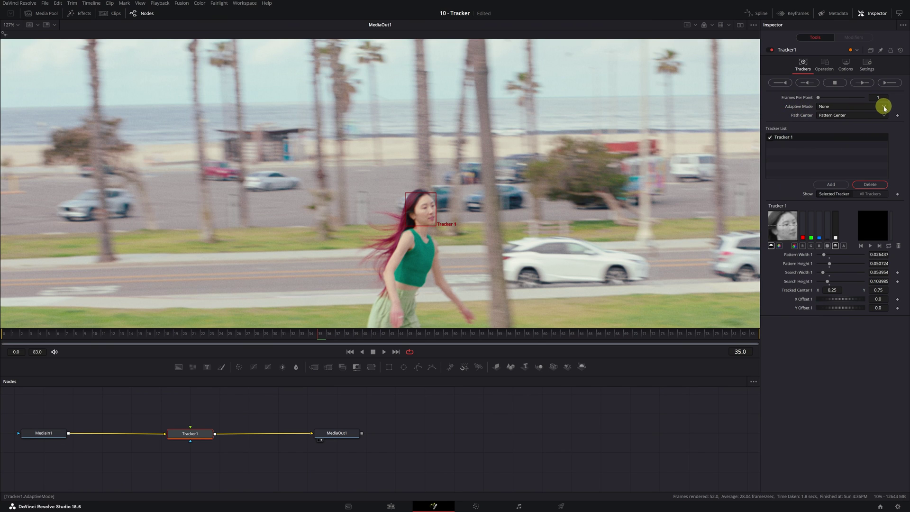
pyautogui.click(884, 109)
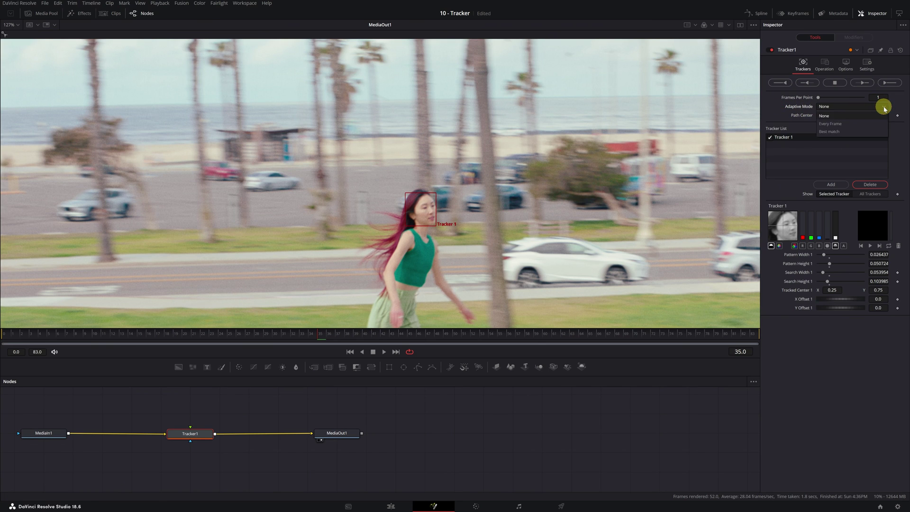
pyautogui.click(871, 133)
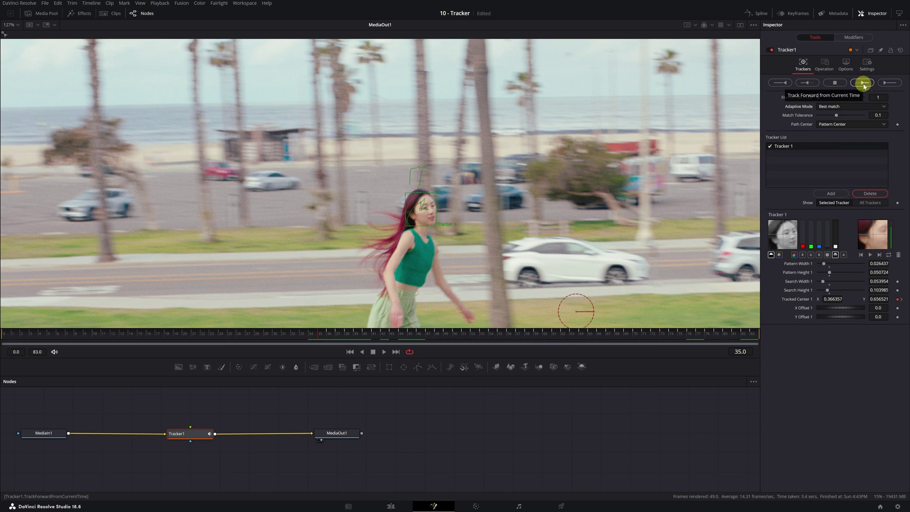
# Track the face forward from frame 35 to frame 83, then inspect the result at frames 73 and 72
pyautogui.click(863, 84)
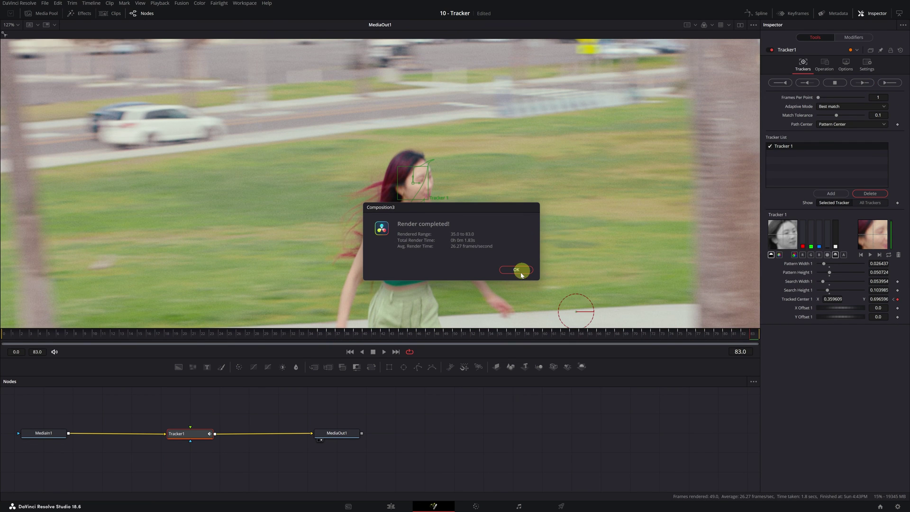
pyautogui.click(521, 270)
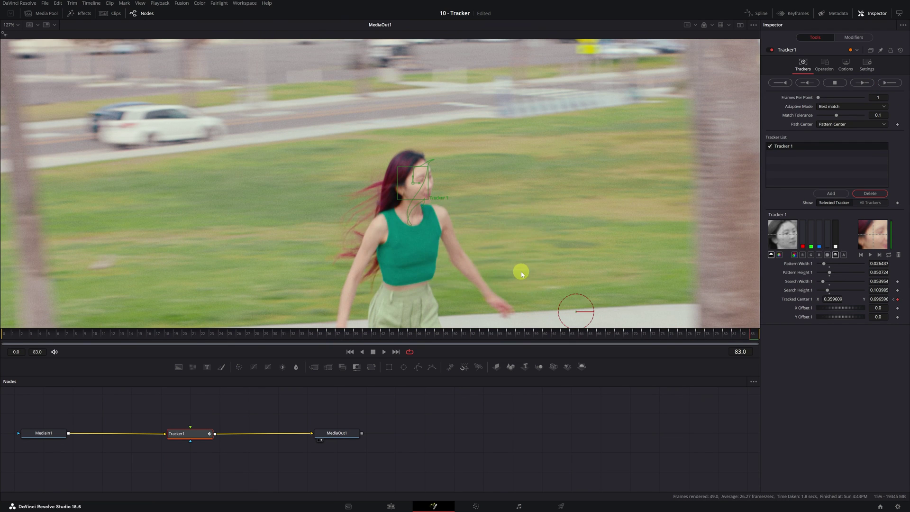
pyautogui.click(661, 333)
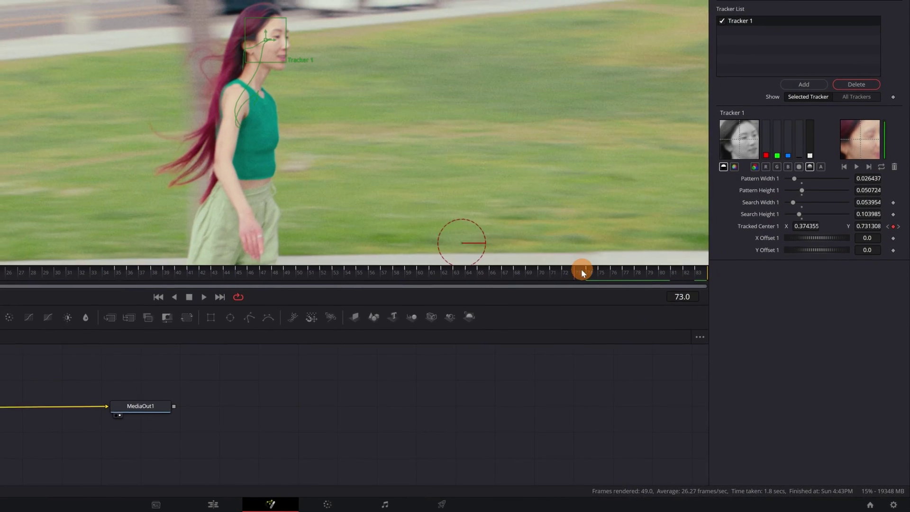
pyautogui.moveTo(583, 272); pyautogui.dragTo(561, 269)
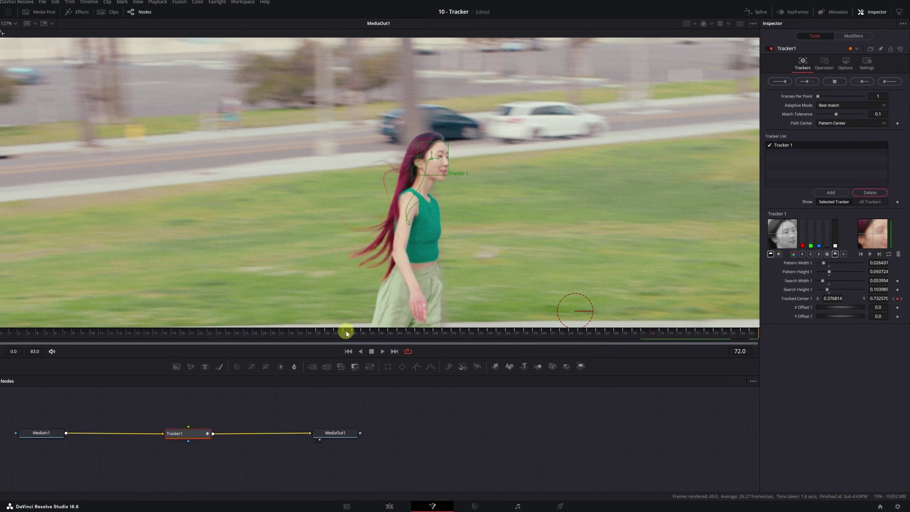
# Return to frame 35 and track the face in reverse toward frame 0
pyautogui.click(317, 335)
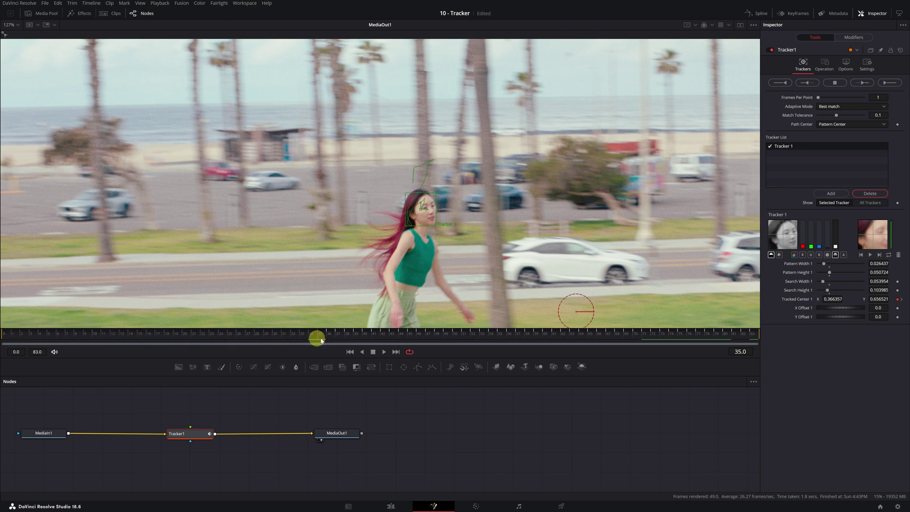
pyautogui.click(809, 86)
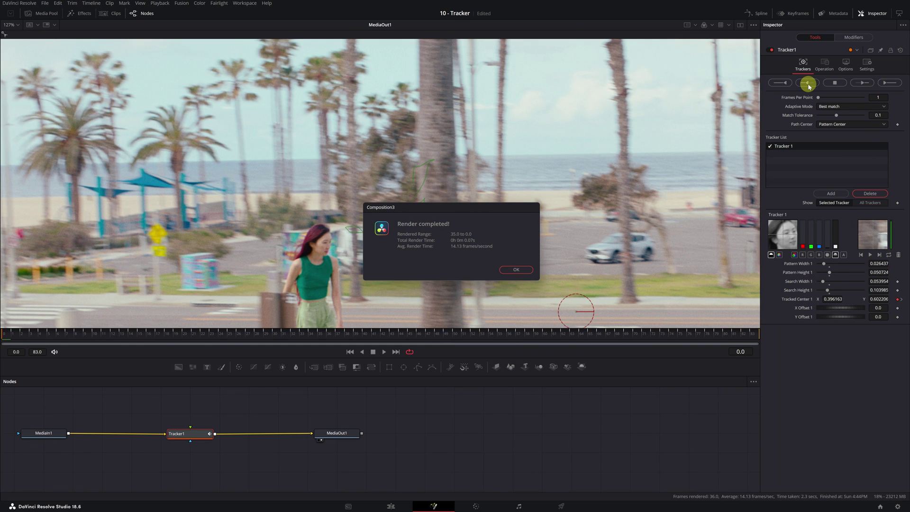
# Confirm the finished reverse track and review frames 13 and 9, where the palm trunk hides her
pyautogui.click(516, 268)
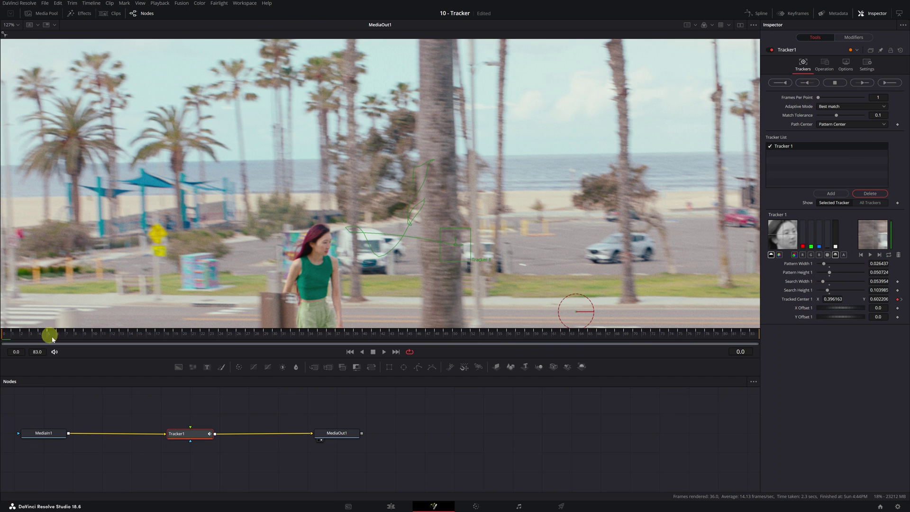
pyautogui.moveTo(109, 336); pyautogui.dragTo(40, 338)
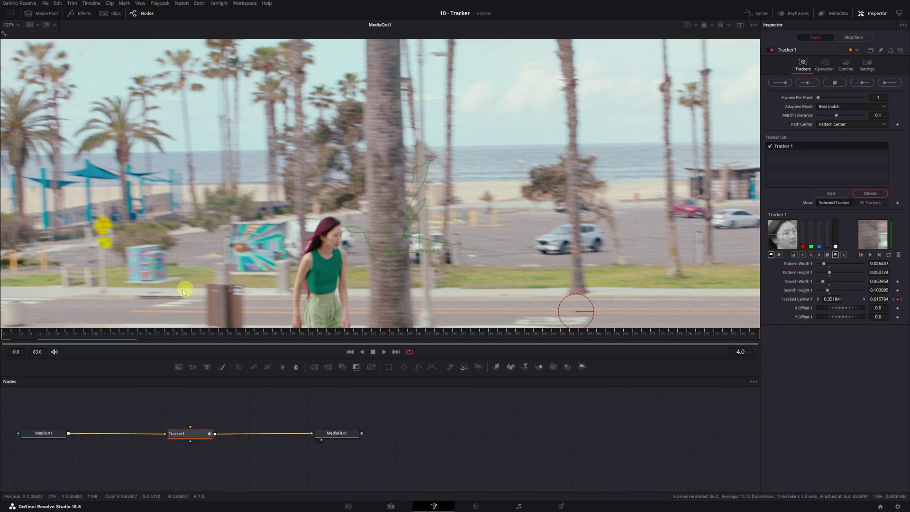
pyautogui.click(82, 334)
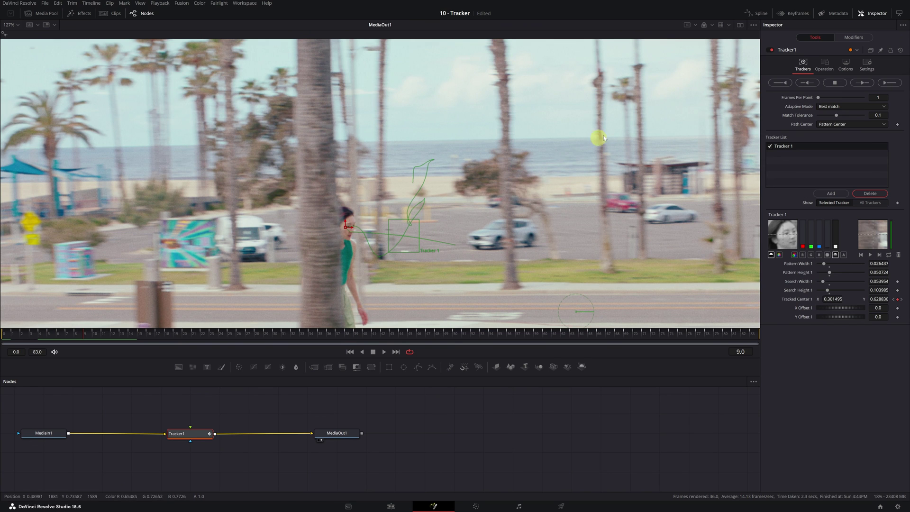
# Show Tracker1's Tracked Center 1 displacement curve in the Spline editor, zoomed around the clip start
pyautogui.click(758, 17)
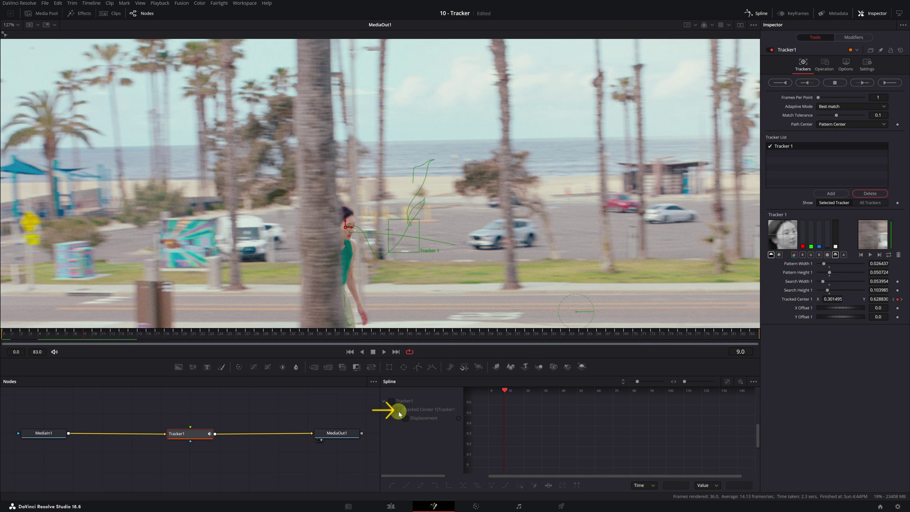
pyautogui.click(399, 411)
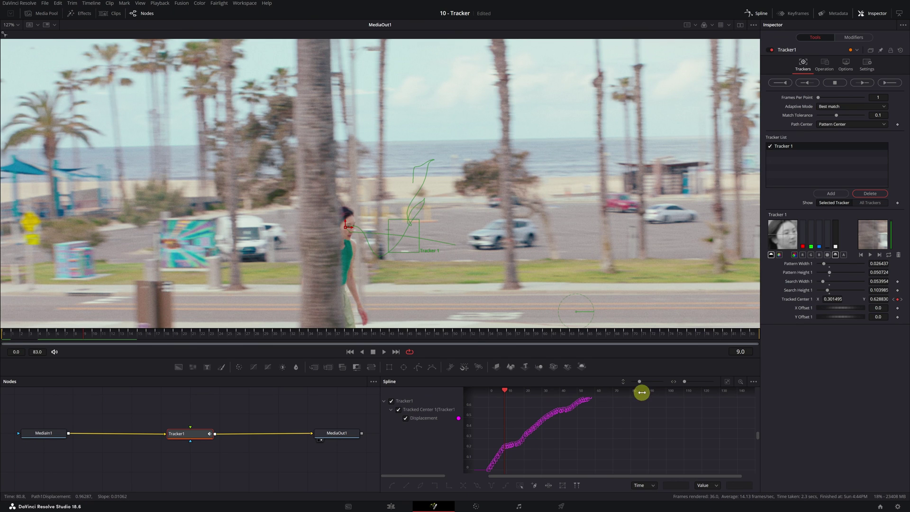
pyautogui.moveTo(639, 381); pyautogui.dragTo(688, 381)
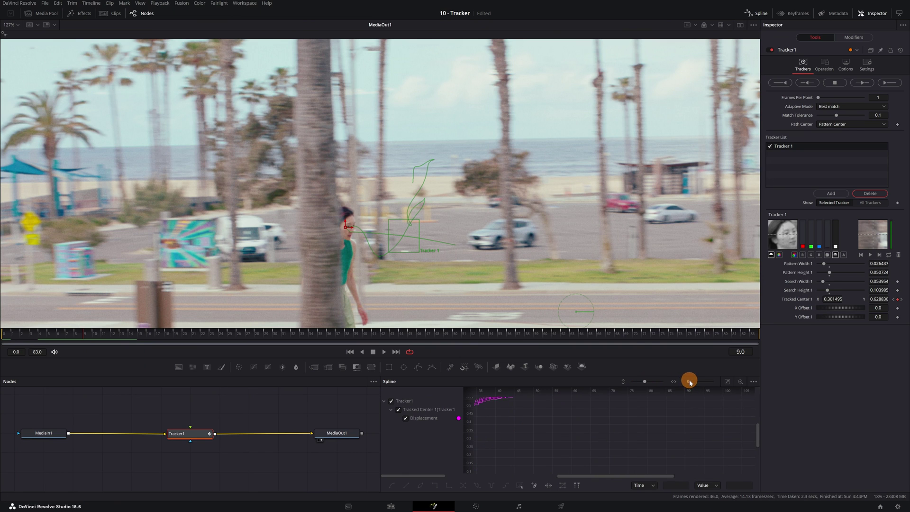
pyautogui.moveTo(635, 475); pyautogui.dragTo(557, 475)
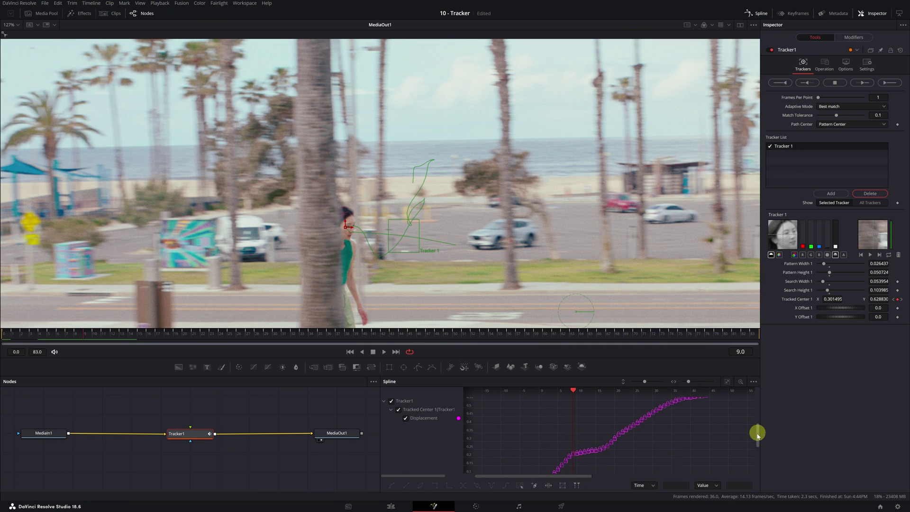
pyautogui.moveTo(755, 431); pyautogui.dragTo(756, 446)
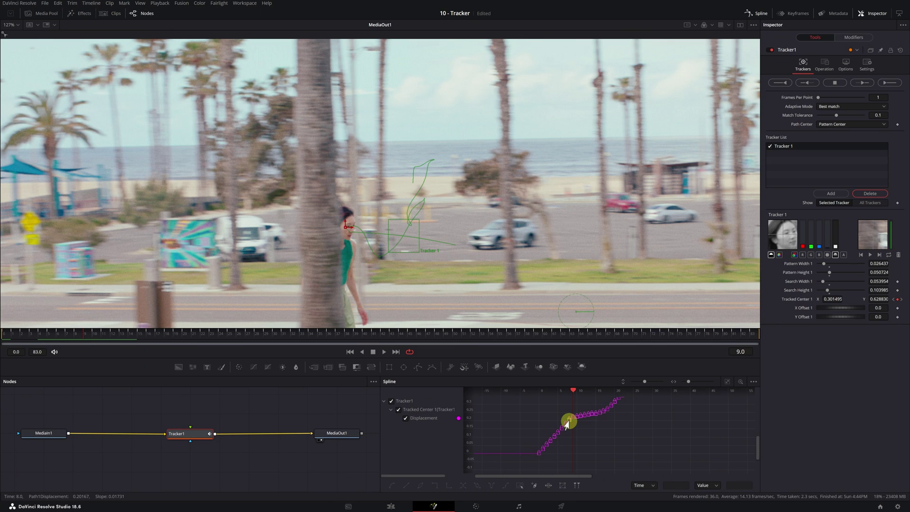
# Delete Tracker 1's displacement keyframes for frames 0–8, then step back to frame 6
pyautogui.moveTo(532, 410); pyautogui.dragTo(571, 463)
pyautogui.press('Delete')
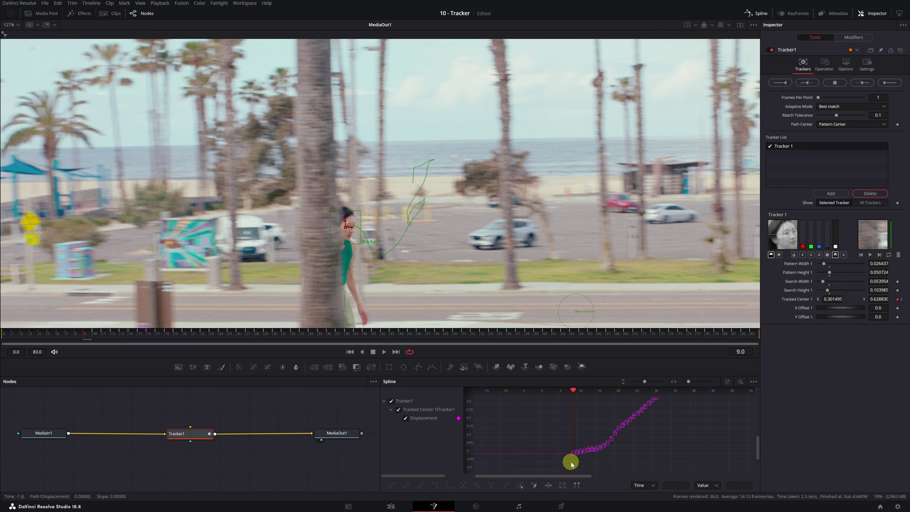
pyautogui.press('Left')
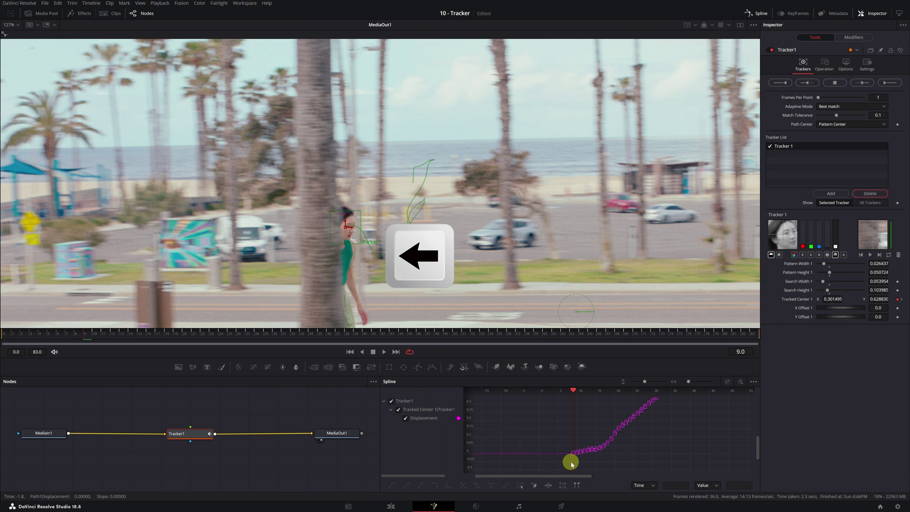
pyautogui.press('Left')
pyautogui.press('Left')
pyautogui.press('Left')
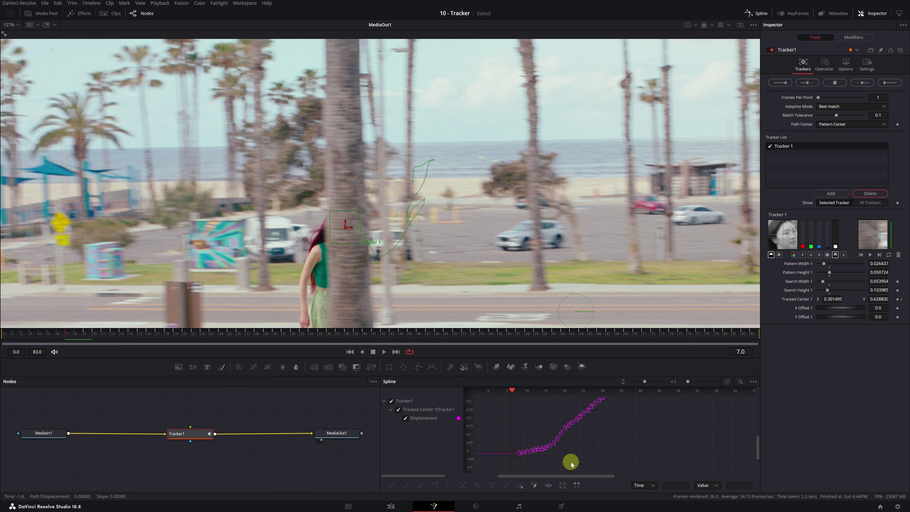
# Move the tracker box onto her face at frame 5, re-track backward to 0, and play it back
pyautogui.press('Left')
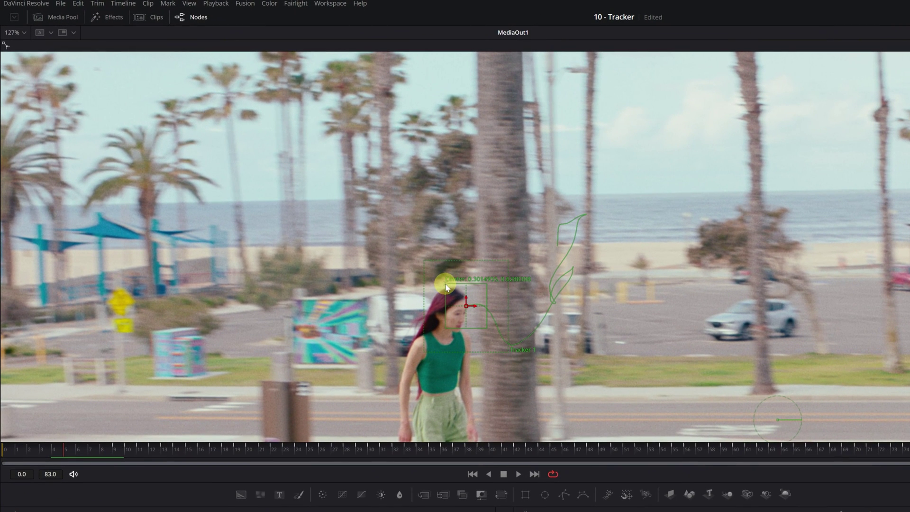
pyautogui.moveTo(446, 286); pyautogui.dragTo(425, 288)
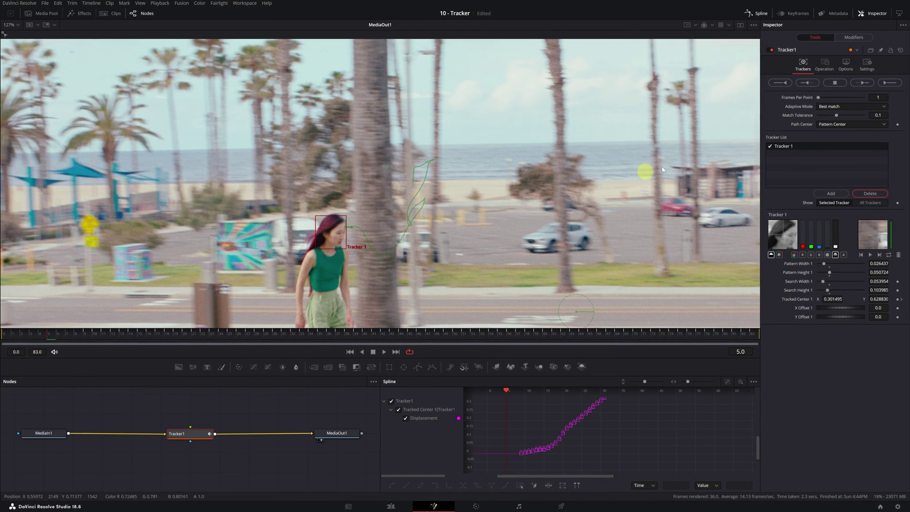
pyautogui.click(837, 86)
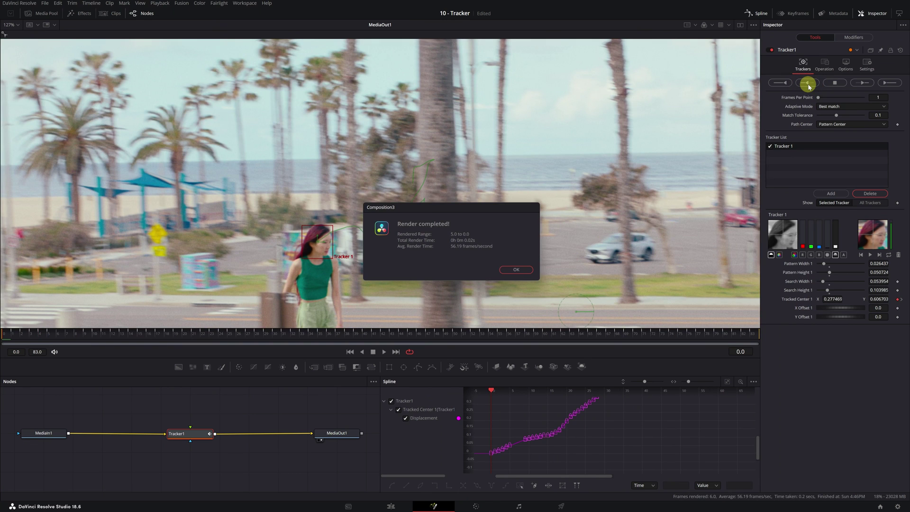
pyautogui.click(521, 268)
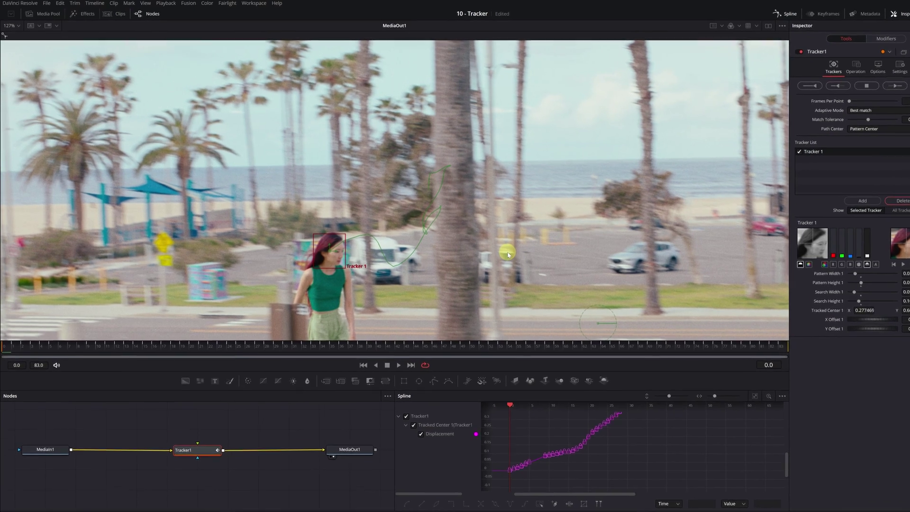
pyautogui.press('space')
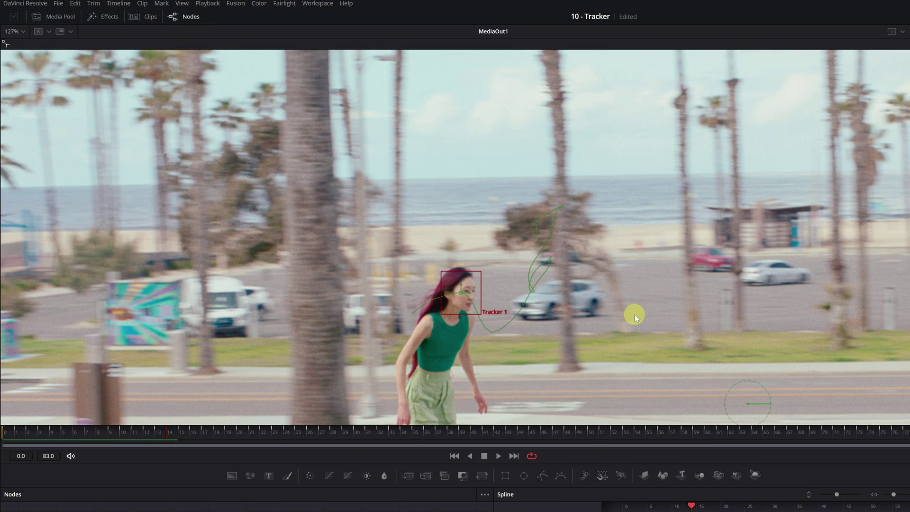
pyautogui.scroll(-3, 519, 286)
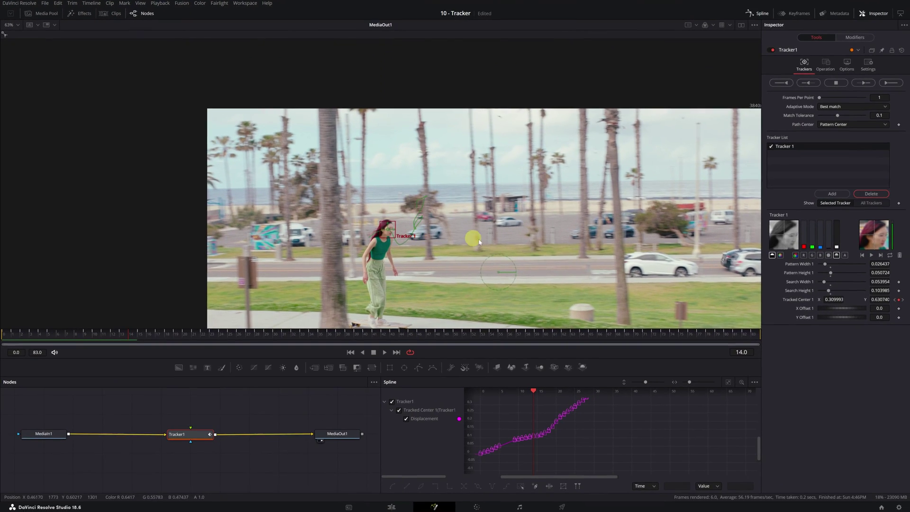
# Track the drone point forward through the clip and go to frame 164
pyautogui.moveTo(480, 241); pyautogui.dragTo(398, 171)
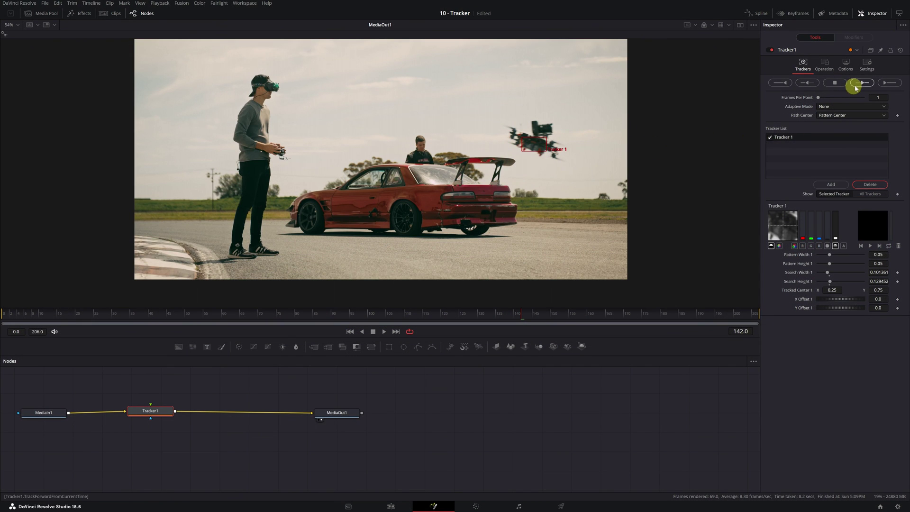
pyautogui.click(856, 88)
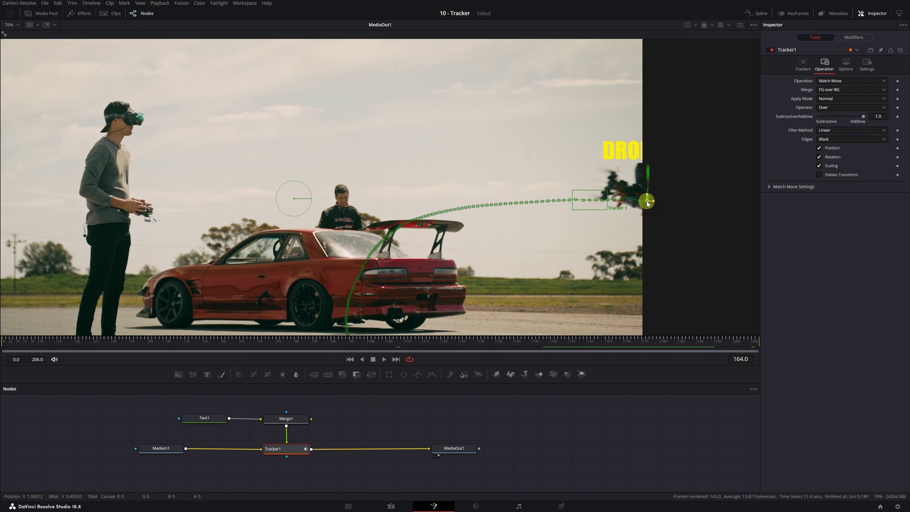
pyautogui.click(740, 362)
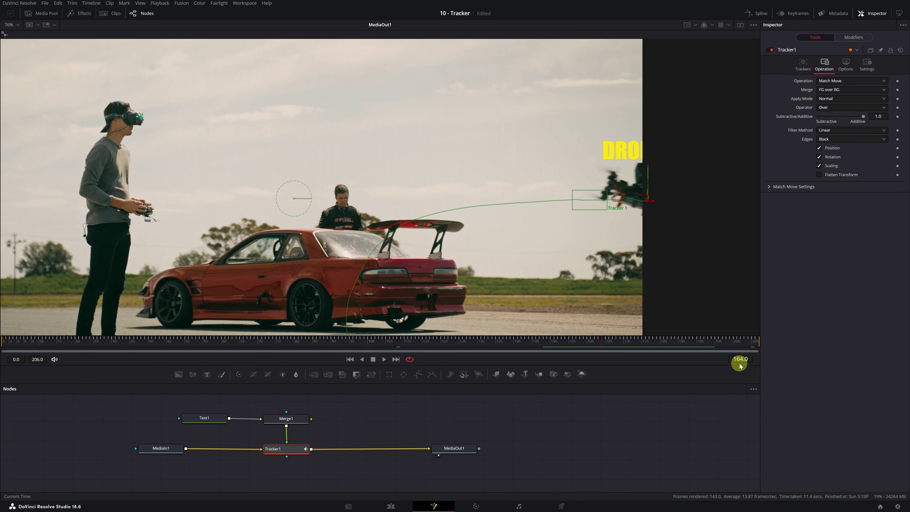
# Show Tracker1's Tracked Center Displacement curve in the Spline panel, zoomed to fit
pyautogui.click(760, 15)
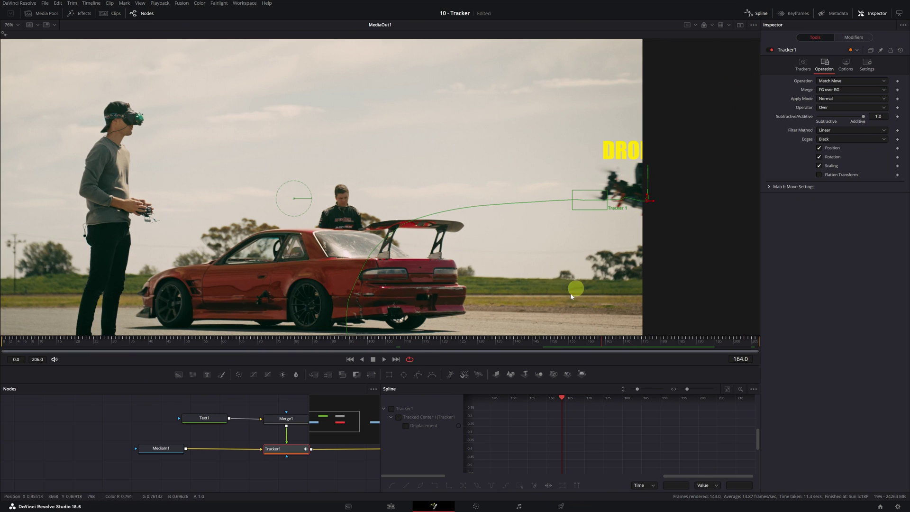
pyautogui.click(398, 417)
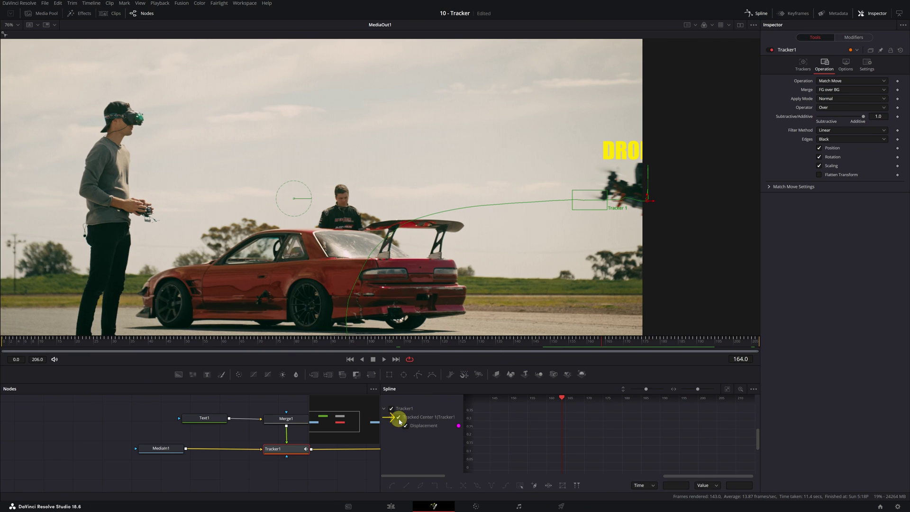
pyautogui.click(418, 421)
pyautogui.click(528, 430)
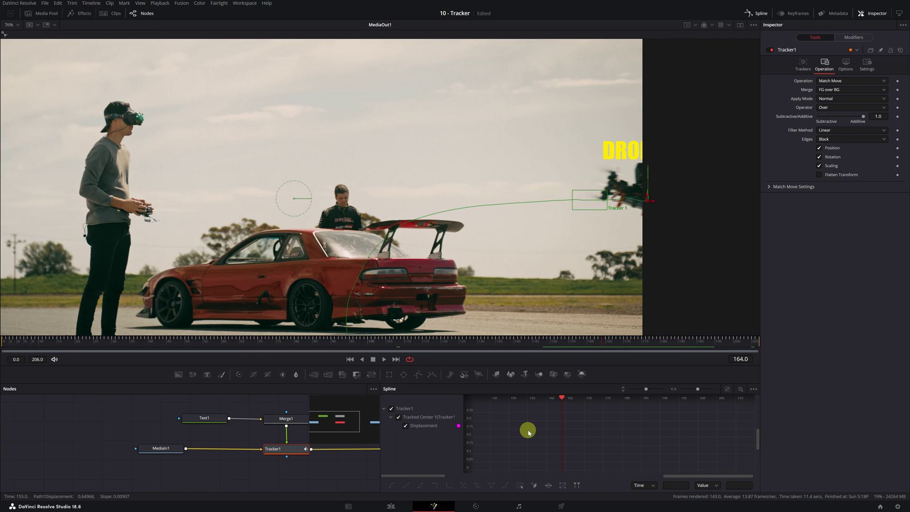
pyautogui.click(728, 389)
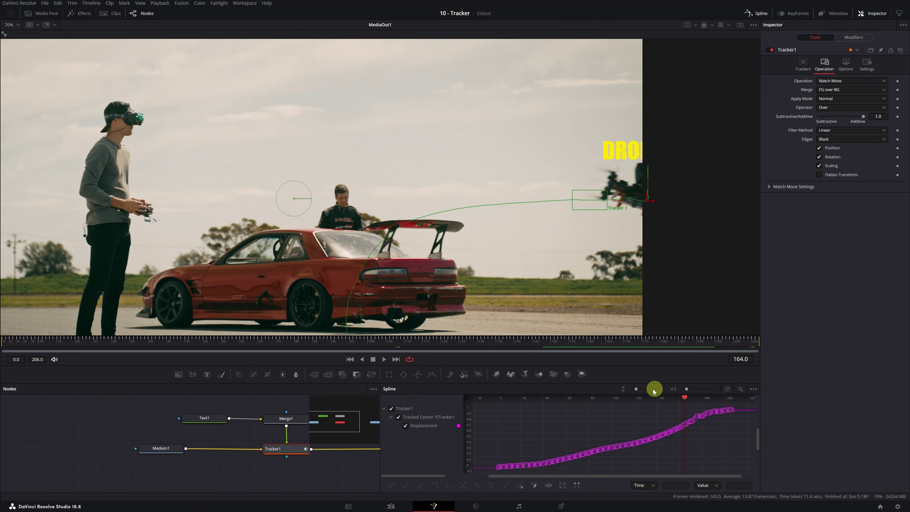
# Box-select the displacement keyframes after frame 164 and delete them
pyautogui.moveTo(636, 389); pyautogui.dragTo(690, 389)
pyautogui.moveTo(675, 475); pyautogui.dragTo(718, 476)
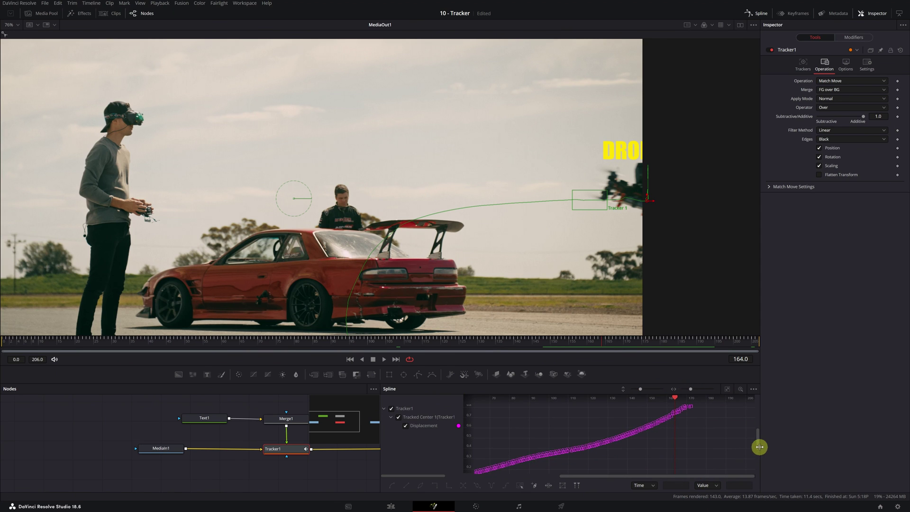
pyautogui.moveTo(757, 445); pyautogui.dragTo(755, 431)
pyautogui.moveTo(690, 392); pyautogui.dragTo(695, 389)
pyautogui.moveTo(674, 475); pyautogui.dragTo(739, 476)
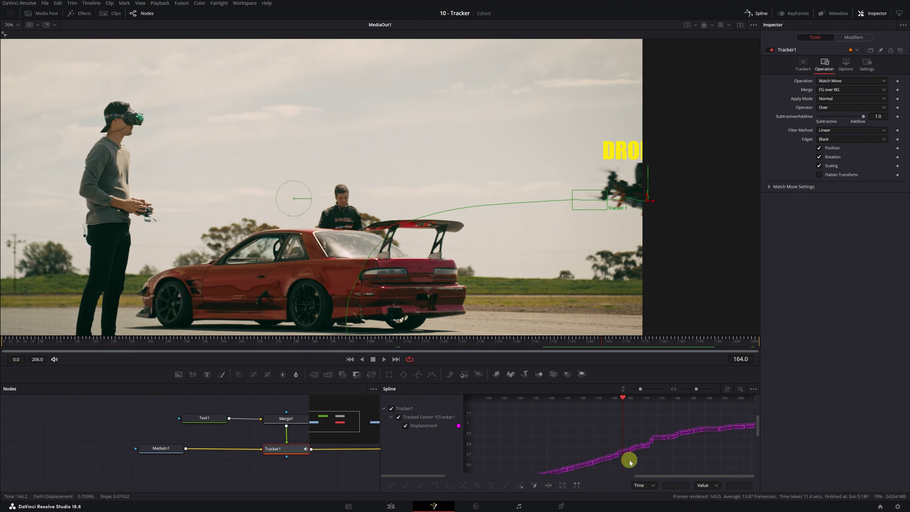
pyautogui.moveTo(624, 461); pyautogui.dragTo(811, 415)
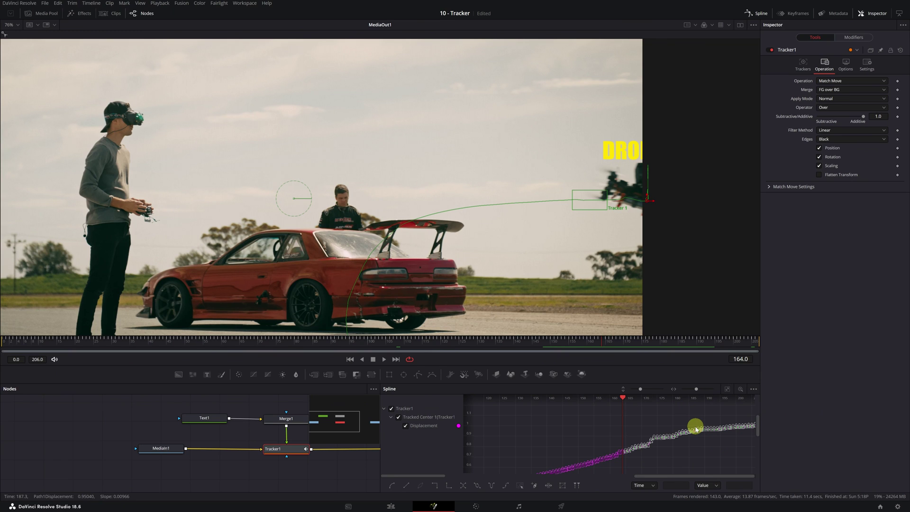
pyautogui.press('Delete')
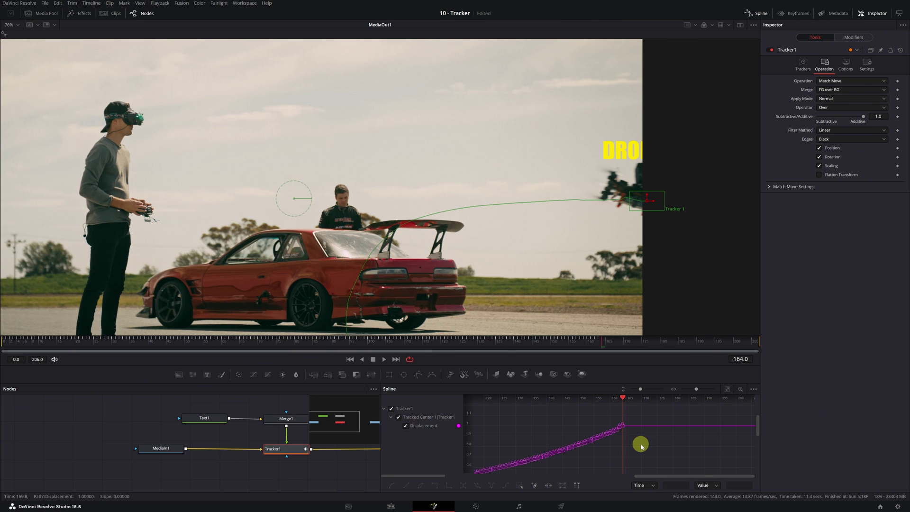
# Set the displacement curve to Gradient Extrapolation and scrub past frame 164 to check the motion
pyautogui.rightClick(641, 446)
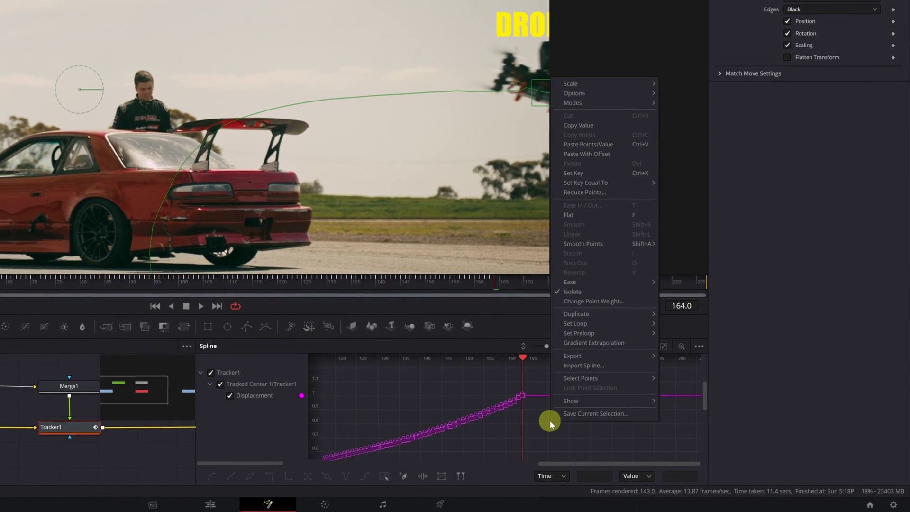
pyautogui.click(596, 343)
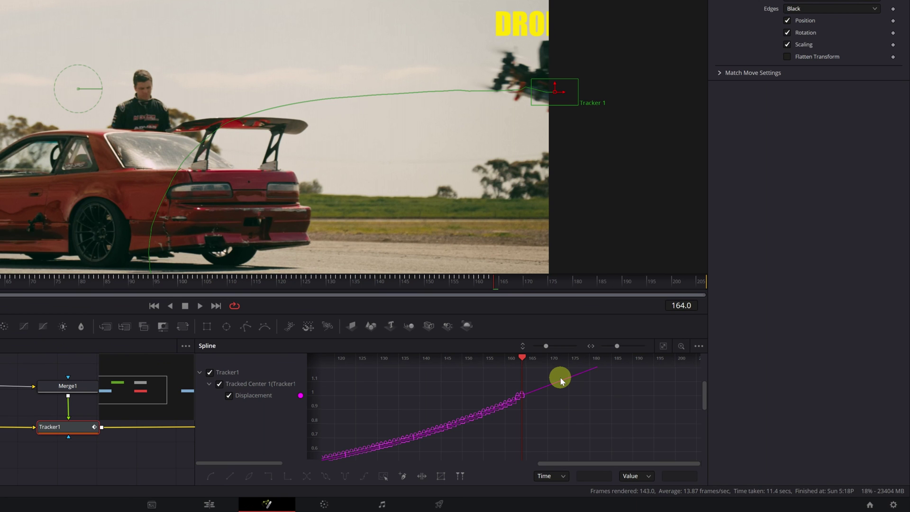
pyautogui.moveTo(500, 286); pyautogui.dragTo(446, 293)
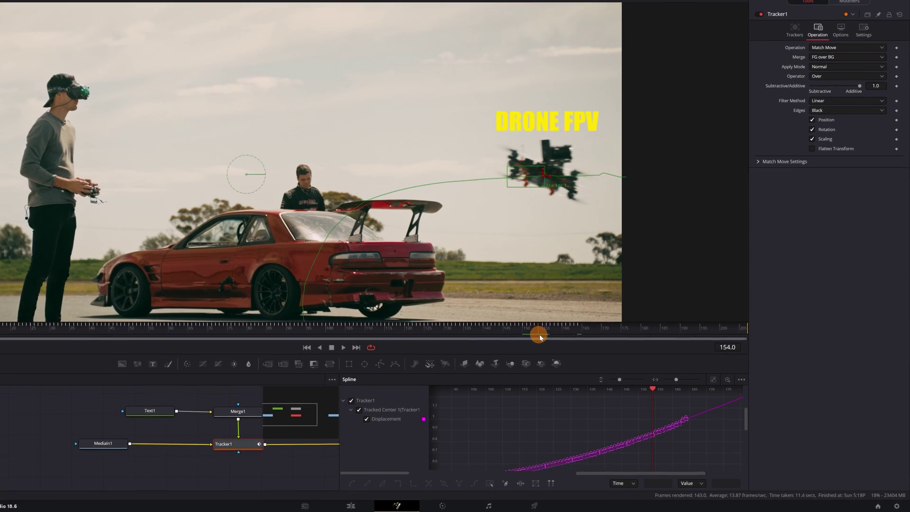
pyautogui.moveTo(539, 336); pyautogui.dragTo(655, 345)
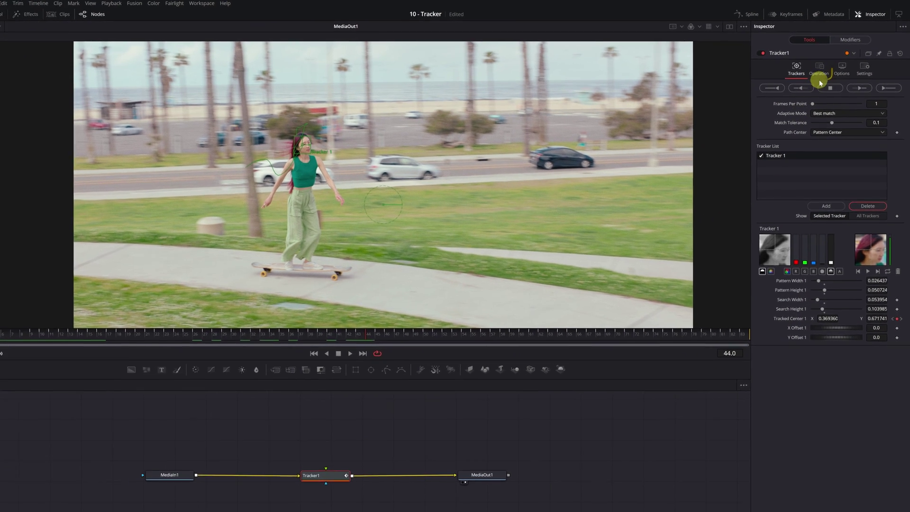
# Switch Tracker1's Operation to Match Move, then deselect the node
pyautogui.click(819, 74)
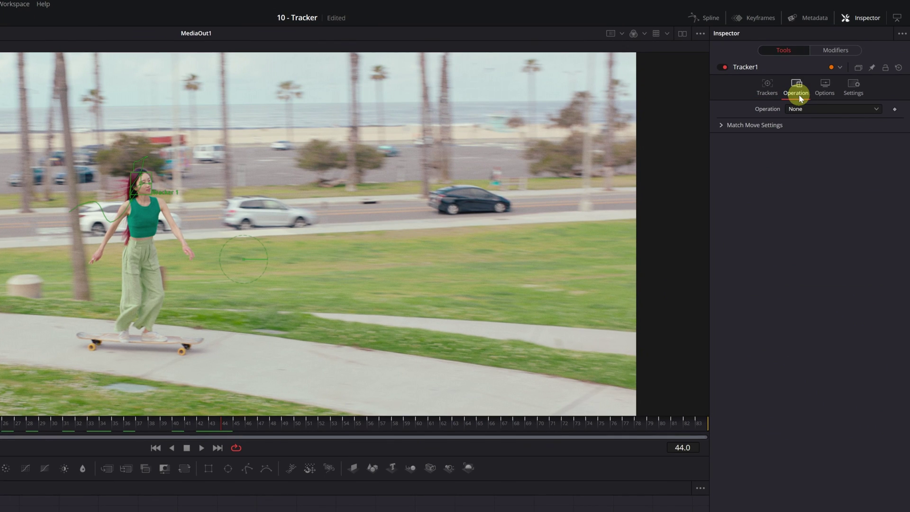
pyautogui.click(876, 109)
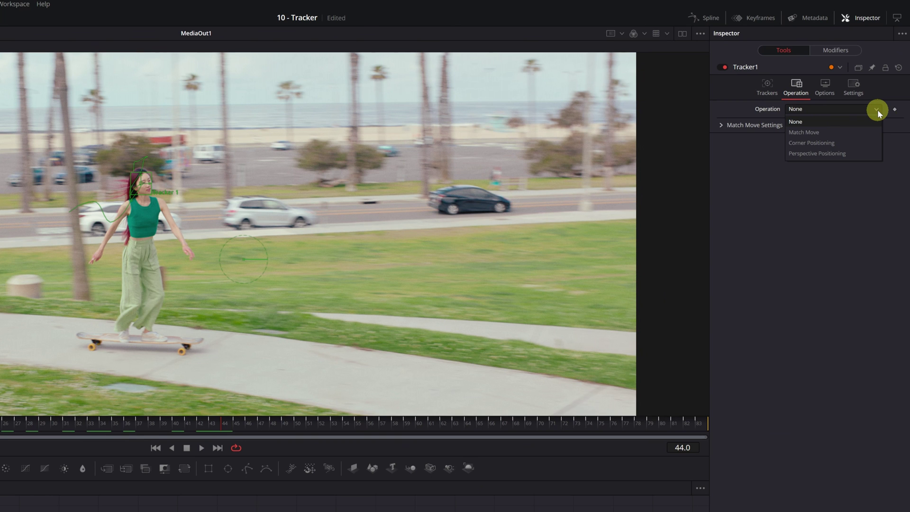
pyautogui.click(831, 131)
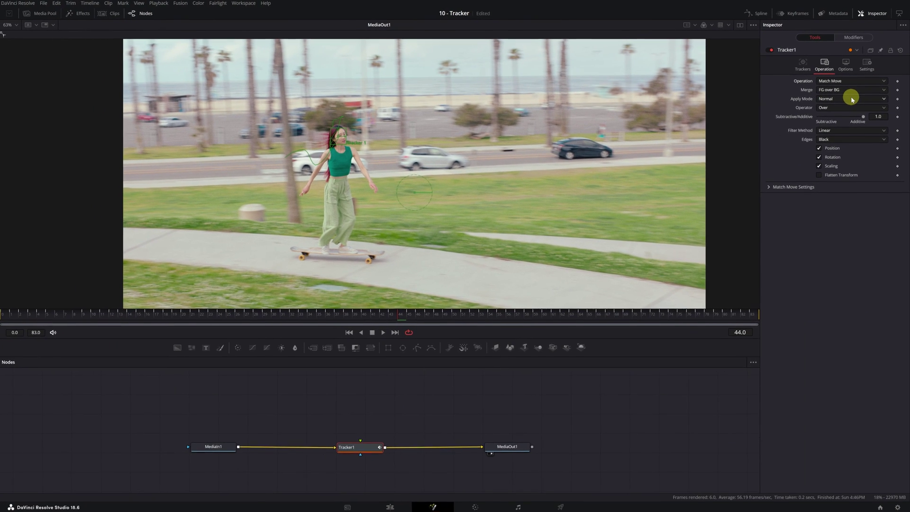
pyautogui.click(387, 422)
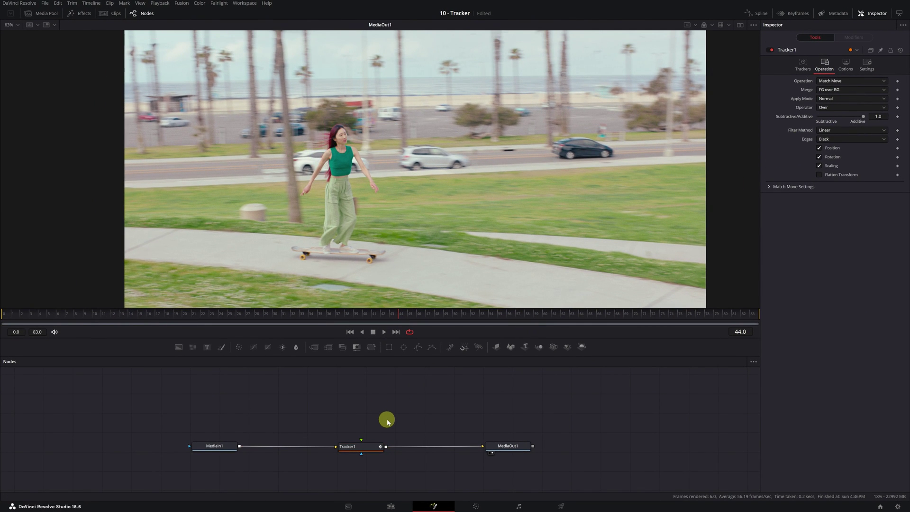
# Place a MultiMerge node above Tracker1 and connect its output to Tracker1's foreground input
pyautogui.click(329, 348)
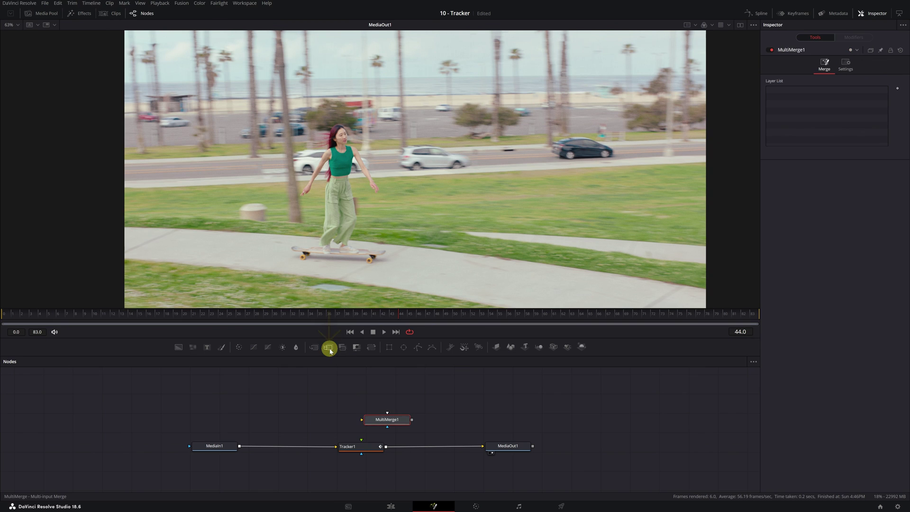
pyautogui.moveTo(392, 415); pyautogui.dragTo(366, 411)
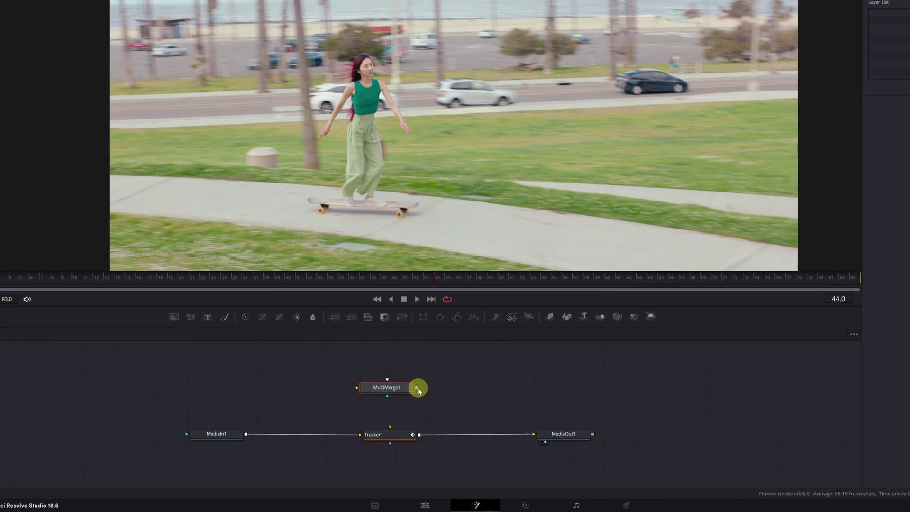
pyautogui.moveTo(383, 407); pyautogui.dragTo(377, 425)
pyautogui.moveTo(439, 395); pyautogui.dragTo(416, 427)
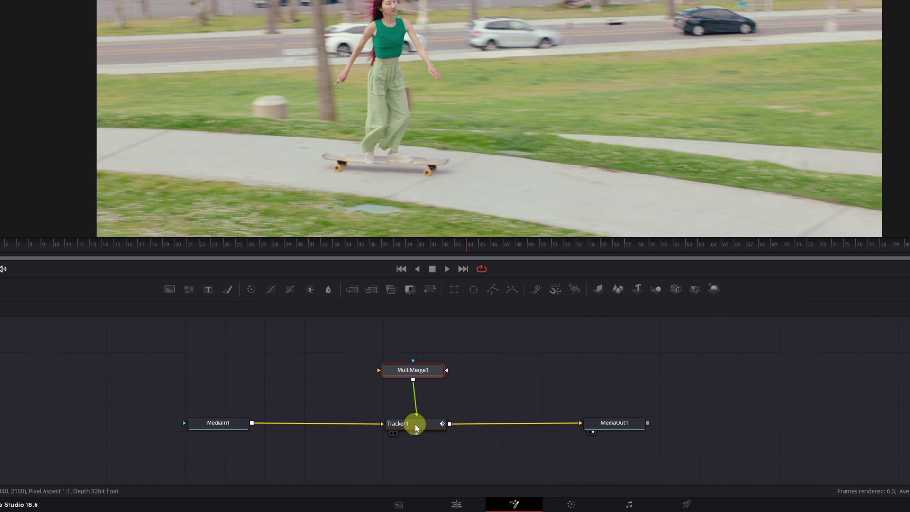
pyautogui.moveTo(421, 372); pyautogui.dragTo(432, 384)
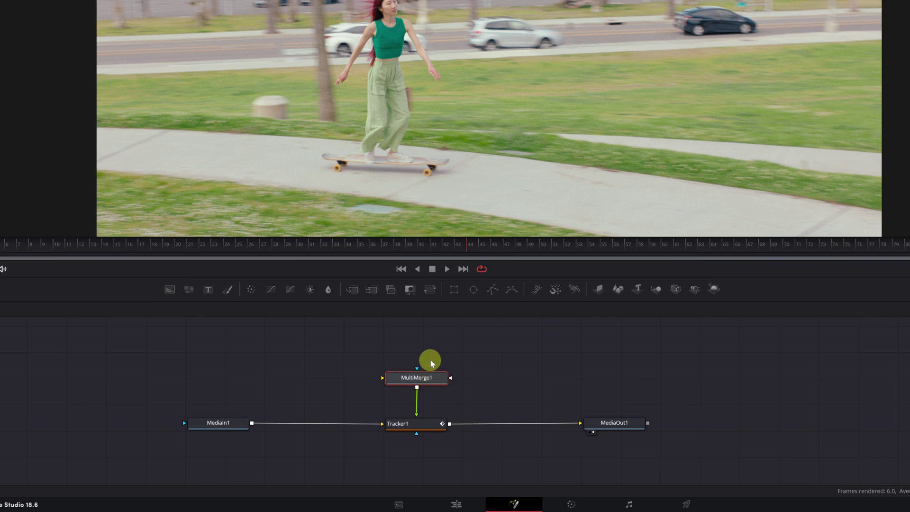
pyautogui.click(431, 362)
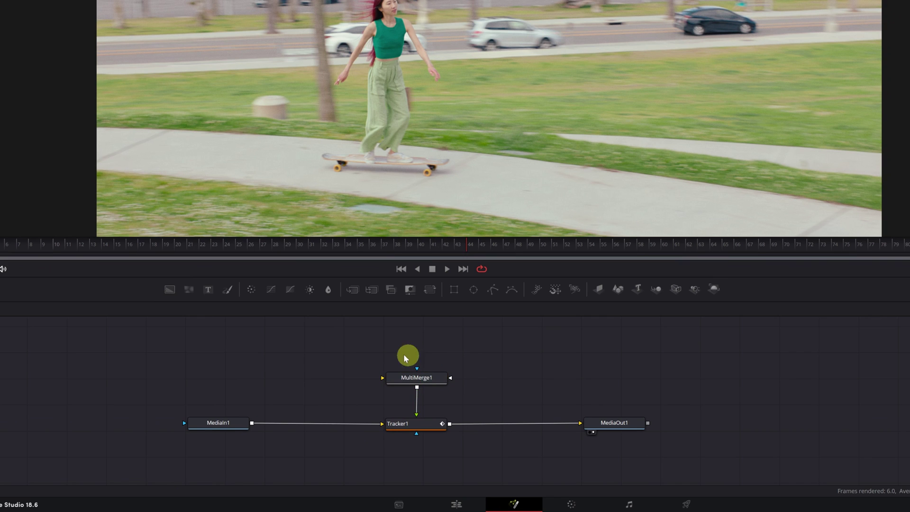
# Add Text1 reading 'Skate' in yellow Impact and shrink its size slightly
pyautogui.click(209, 290)
pyautogui.moveTo(424, 358); pyautogui.dragTo(402, 384)
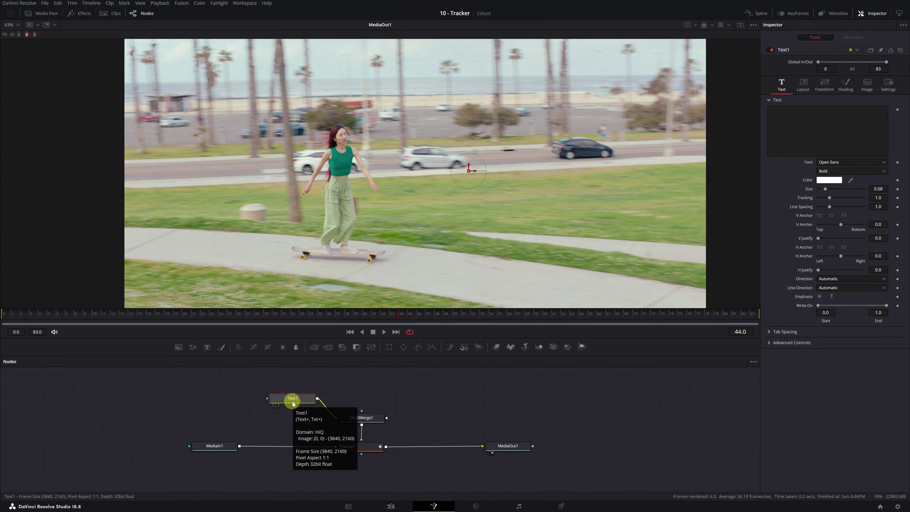
pyautogui.click(823, 112)
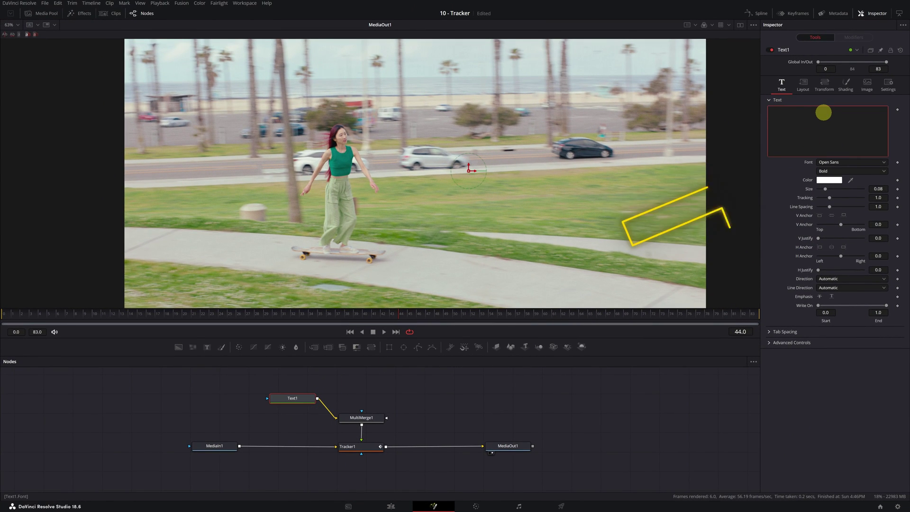
pyautogui.write('Skate')
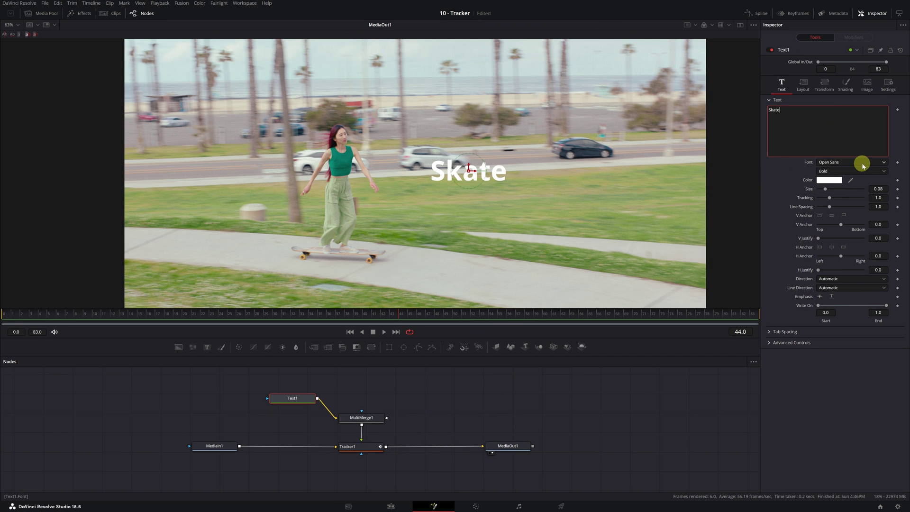
pyautogui.click(863, 162)
pyautogui.write('Impact')
pyautogui.press('Return')
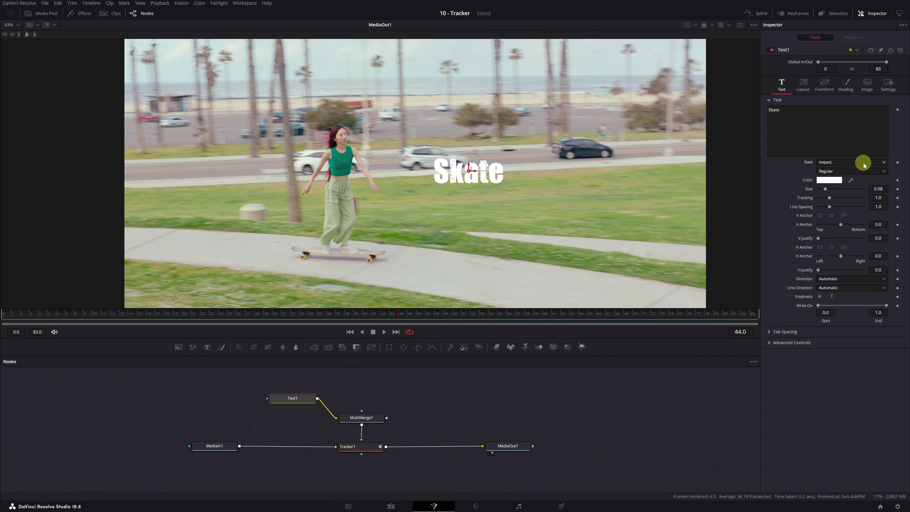
pyautogui.click(829, 180)
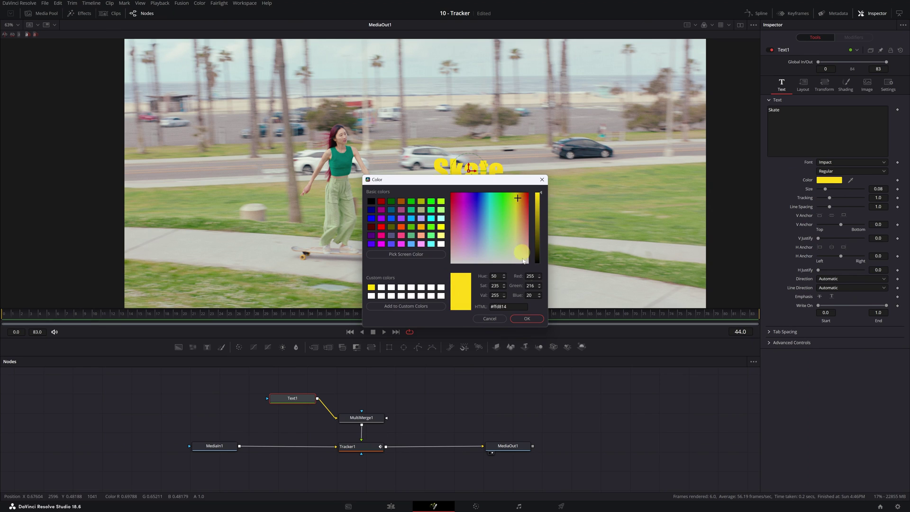
pyautogui.click(527, 318)
pyautogui.moveTo(874, 188); pyautogui.dragTo(818, 191)
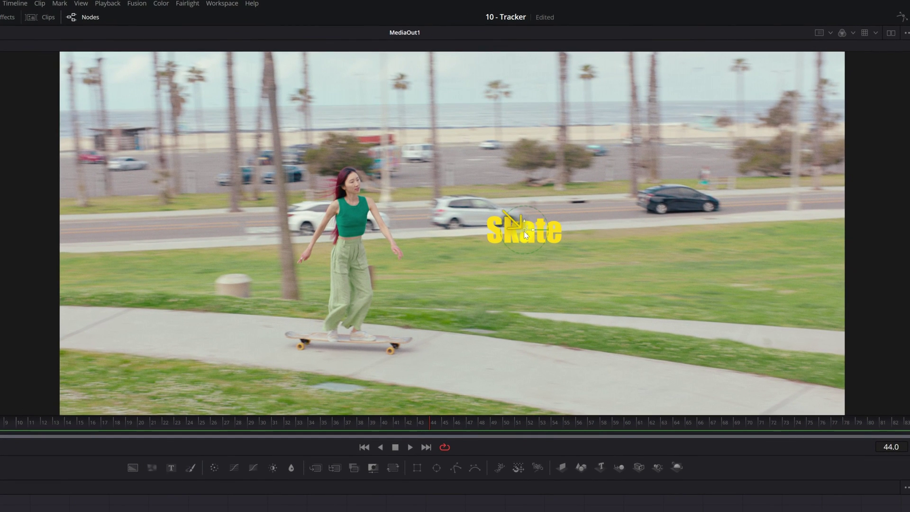
# Drag 'Skate' up beside her head, scrub from frame 0 to check, then add a Text2 node
pyautogui.moveTo(524, 231); pyautogui.dragTo(351, 148)
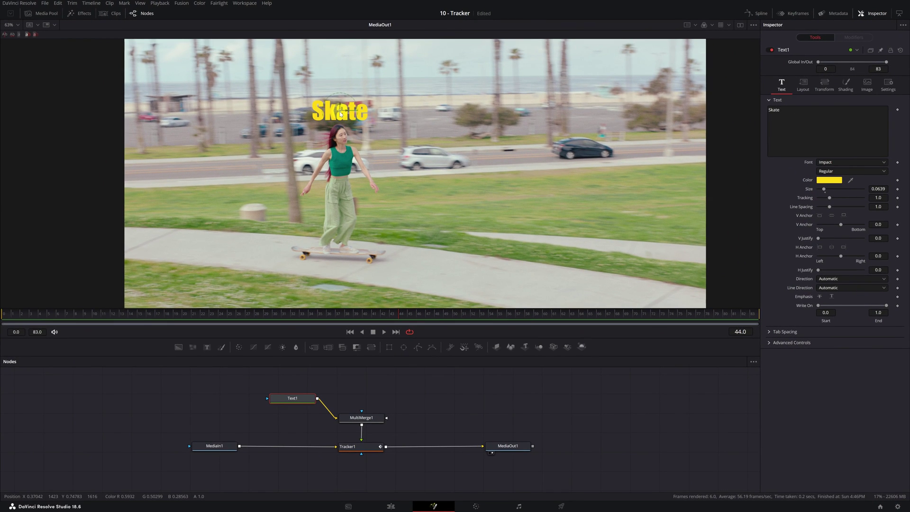
pyautogui.click(8, 313)
pyautogui.moveTo(8, 313); pyautogui.dragTo(294, 327)
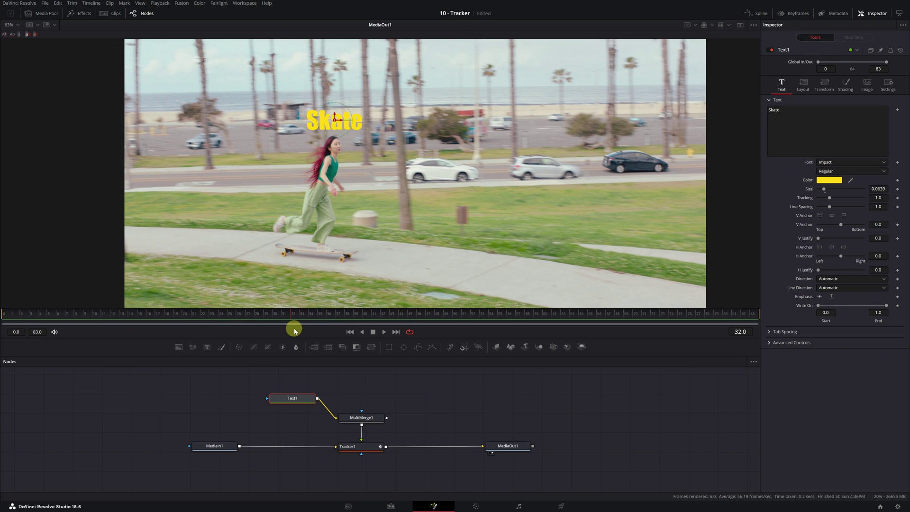
pyautogui.click(207, 348)
pyautogui.moveTo(355, 391); pyautogui.dragTo(350, 422)
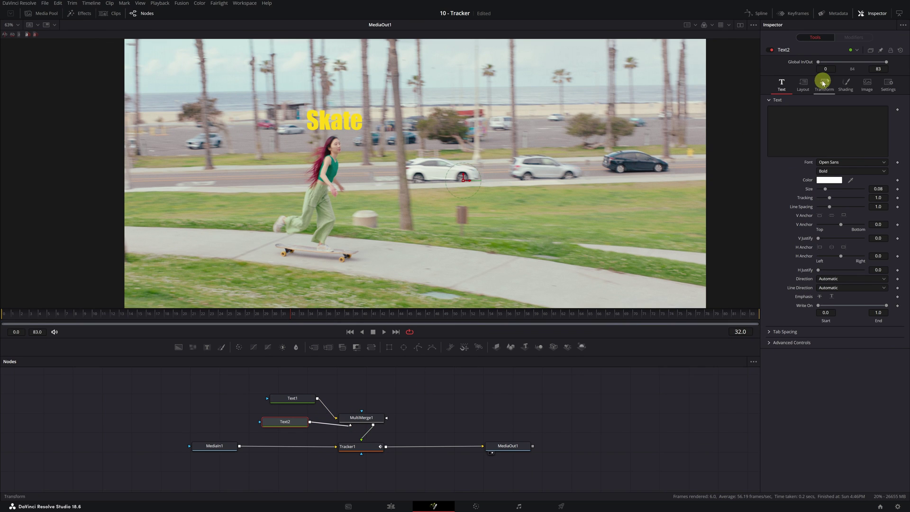
# Make Text2 read 'California' in Impact, place it just below 'Skate', and review earlier frames
pyautogui.click(790, 117)
pyautogui.write('California')
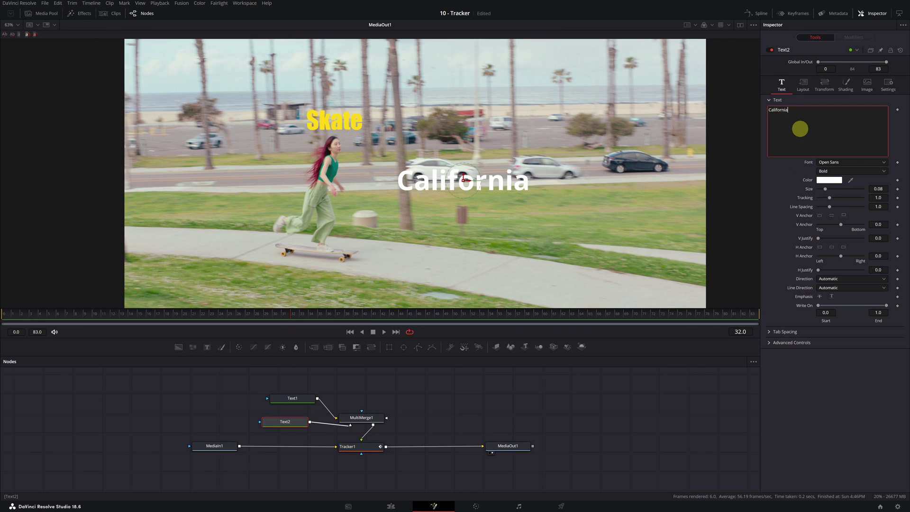
pyautogui.click(859, 162)
pyautogui.click(842, 183)
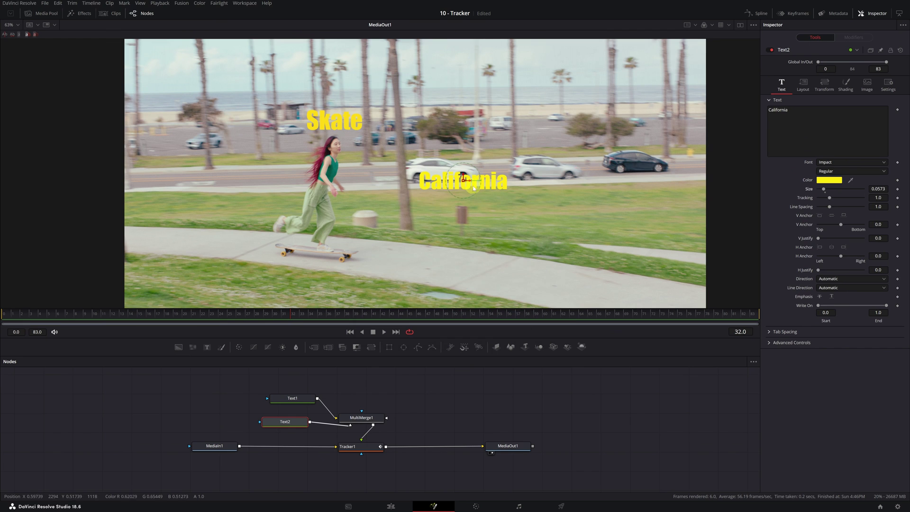
pyautogui.moveTo(388, 144)
pyautogui.mouseDown()
pyautogui.moveTo(410, 180)
pyautogui.moveTo(391, 146)
pyautogui.mouseUp()
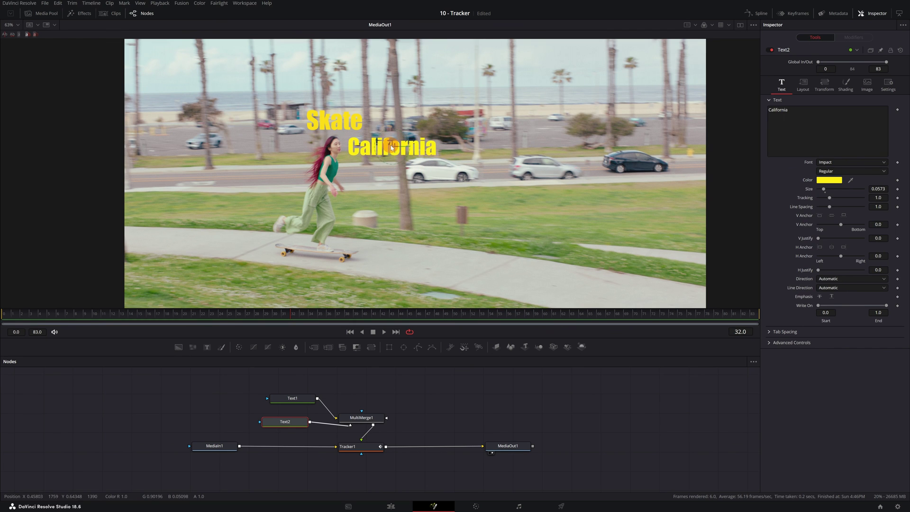
pyautogui.moveTo(19, 314); pyautogui.dragTo(564, 334)
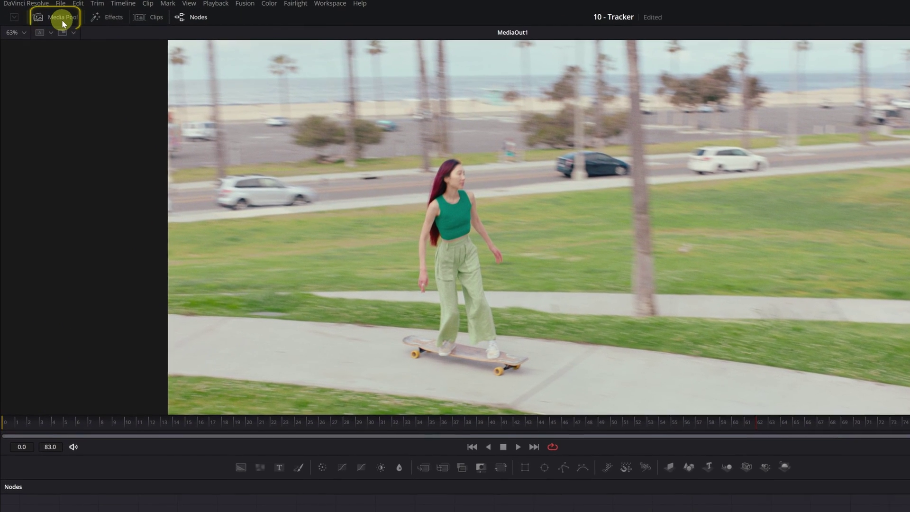
# Drag the Shrek image from the Media Pool in as MediaIn2 and connect it to MultiMerge1
pyautogui.click(61, 19)
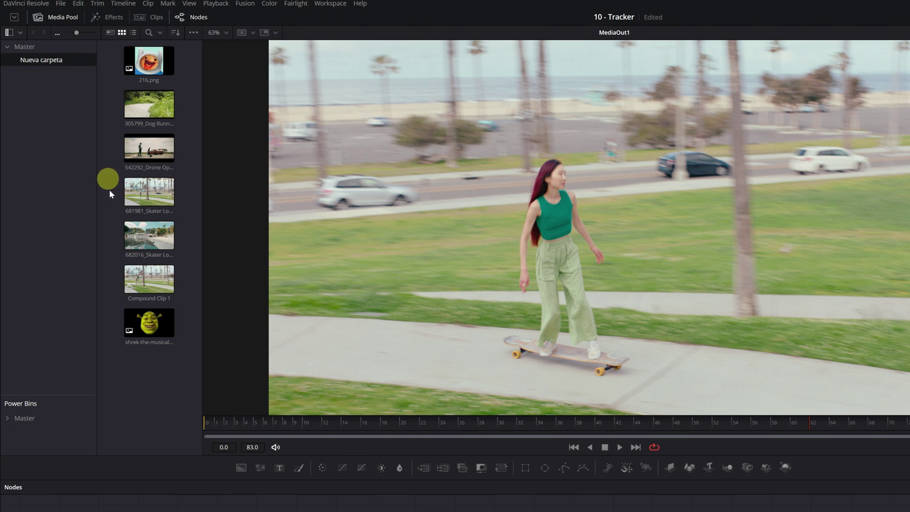
pyautogui.click(150, 329)
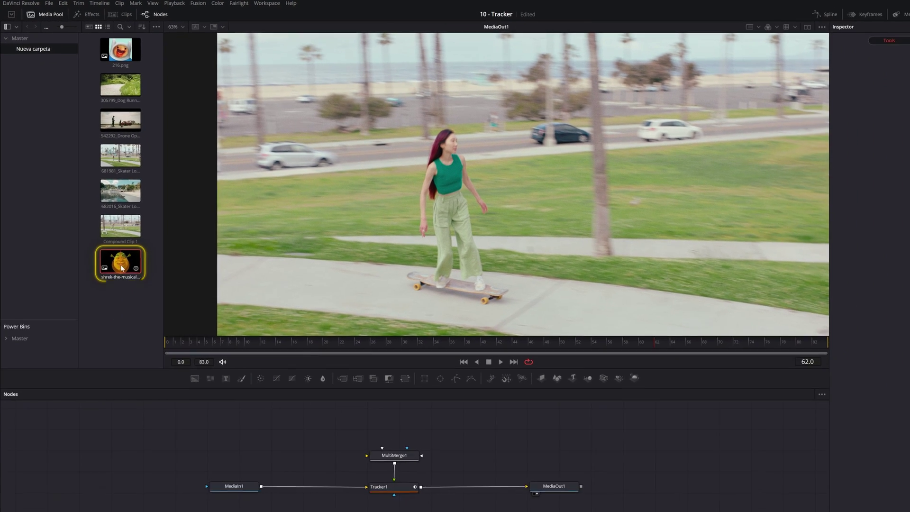
pyautogui.moveTo(150, 330); pyautogui.dragTo(387, 511)
pyautogui.moveTo(286, 406); pyautogui.dragTo(293, 412)
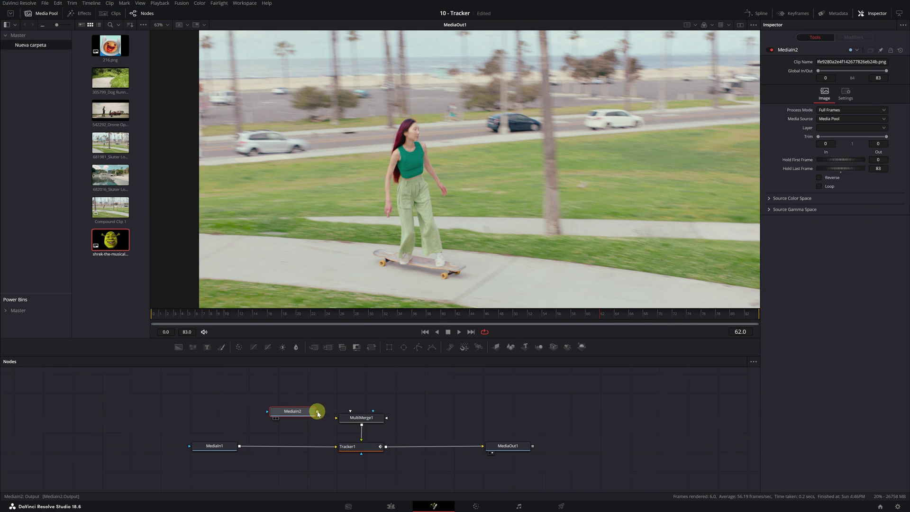
pyautogui.moveTo(318, 412); pyautogui.dragTo(350, 419)
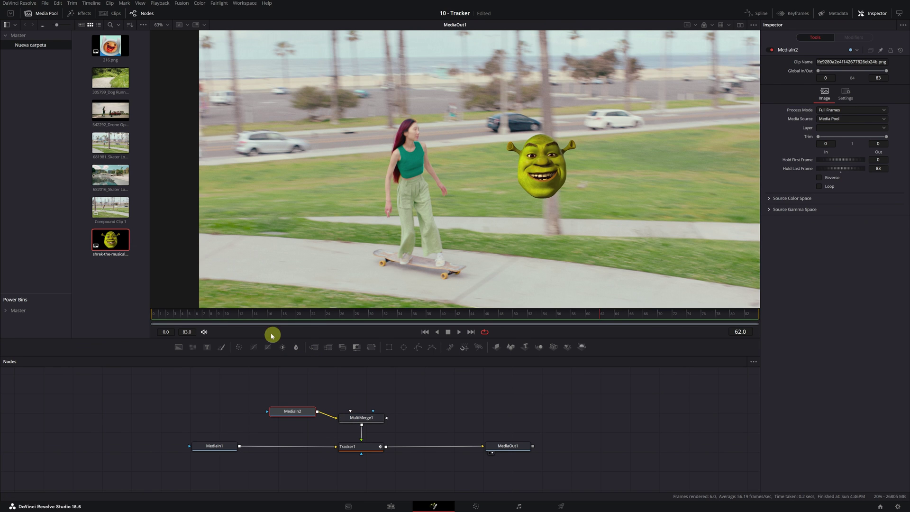
pyautogui.moveTo(250, 315); pyautogui.dragTo(290, 318)
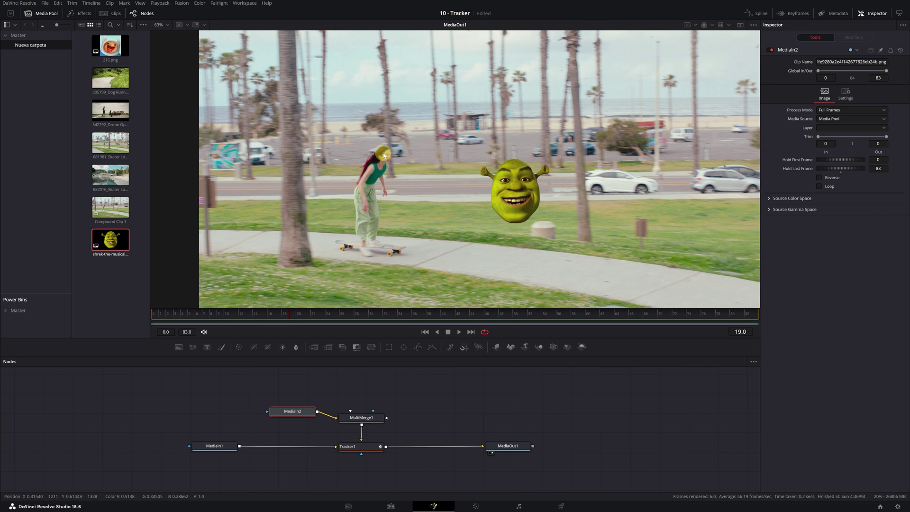
pyautogui.moveTo(298, 411); pyautogui.dragTo(209, 415)
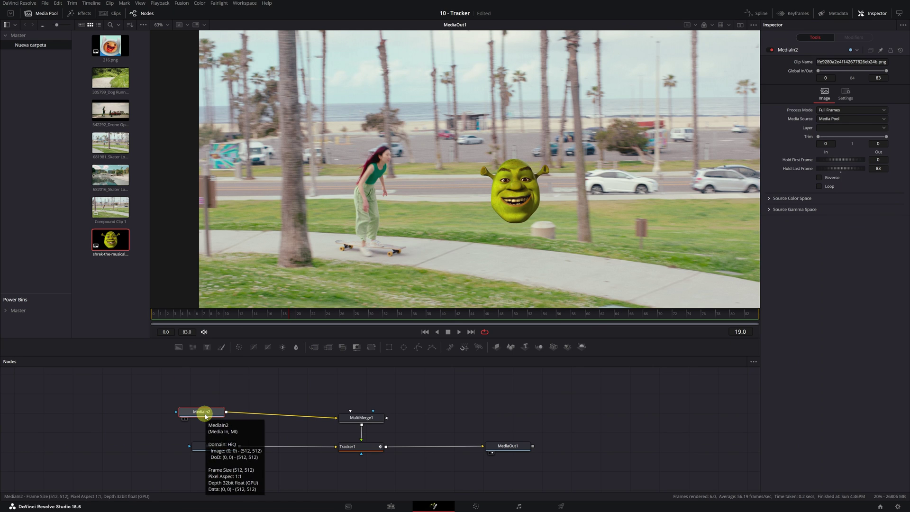
# Insert a Transform node between the Shrek image (MediaIn2) and MultiMerge1
pyautogui.hotkey('shift', 'space')
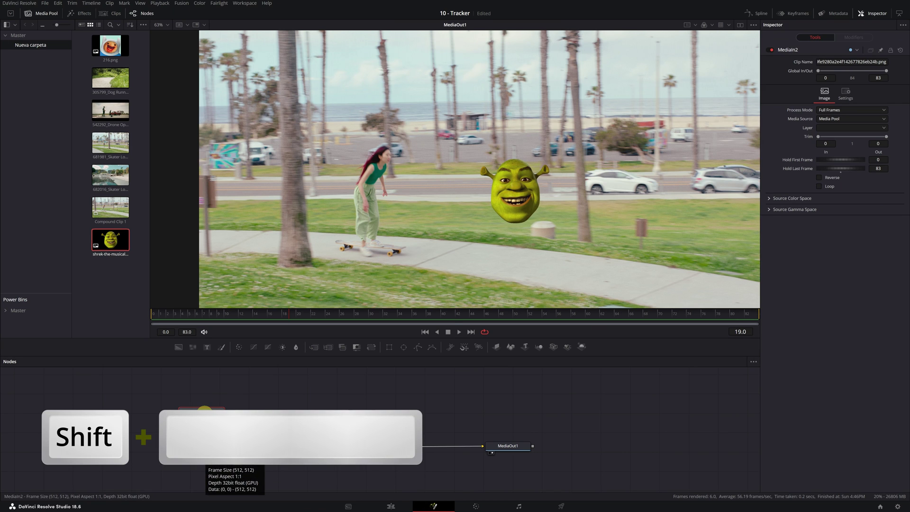
pyautogui.write('Trackertr')
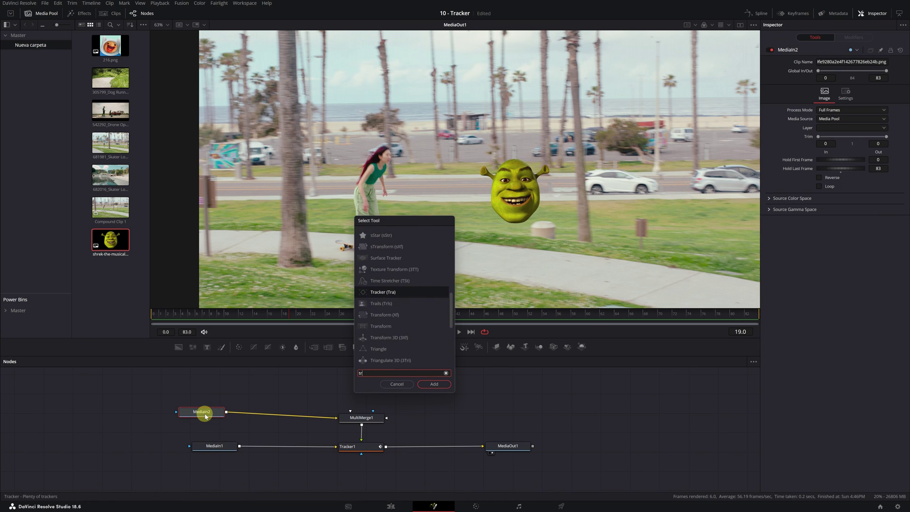
pyautogui.write('ansform')
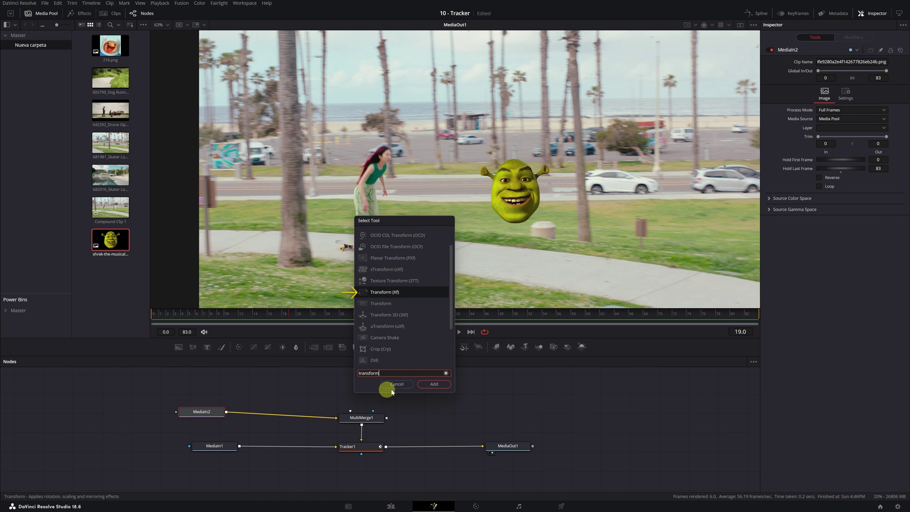
pyautogui.click(434, 384)
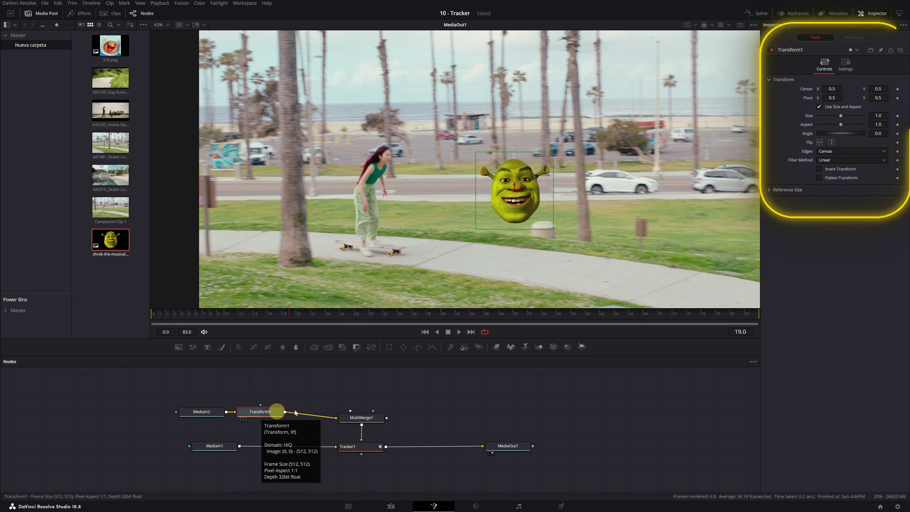
# Move Shrek onto the skater's head, scaled to 0.529 and tilted to -15.7
pyautogui.moveTo(831, 89); pyautogui.dragTo(222, 122)
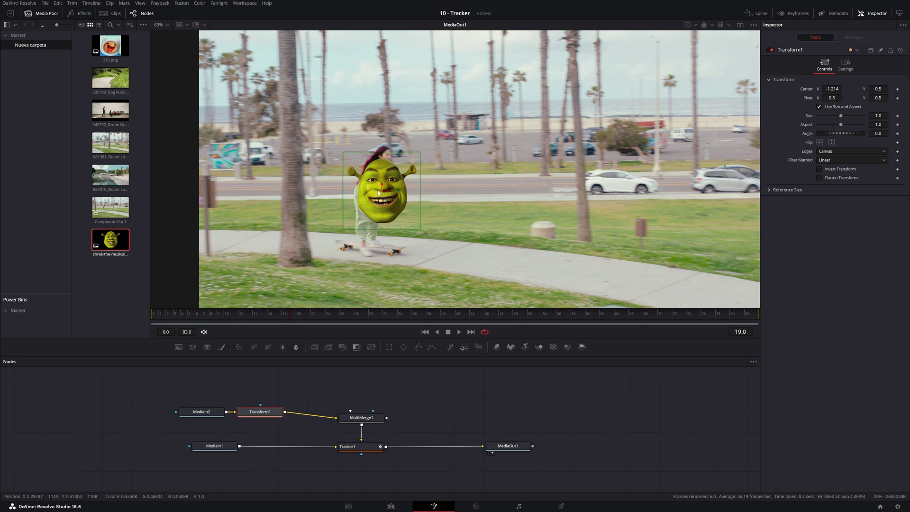
pyautogui.moveTo(381, 192); pyautogui.dragTo(384, 155)
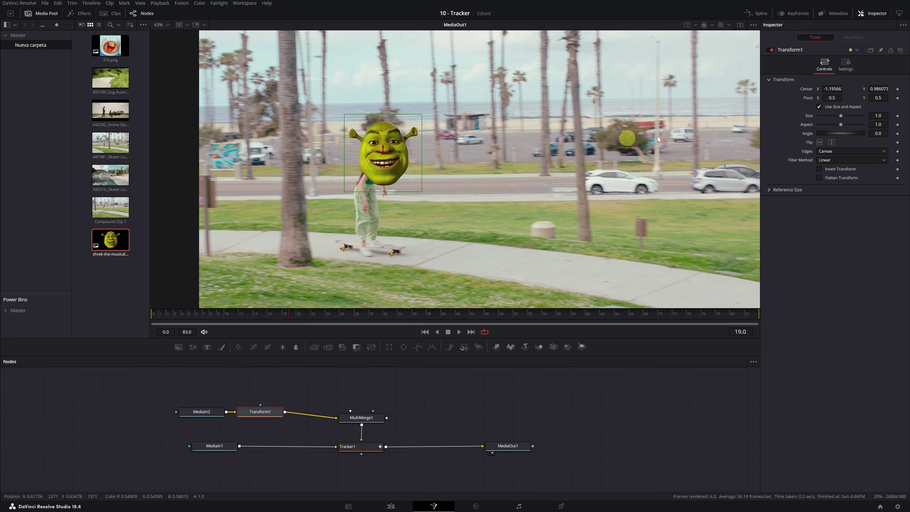
pyautogui.moveTo(867, 115); pyautogui.dragTo(745, 123)
pyautogui.moveTo(834, 133); pyautogui.dragTo(837, 137)
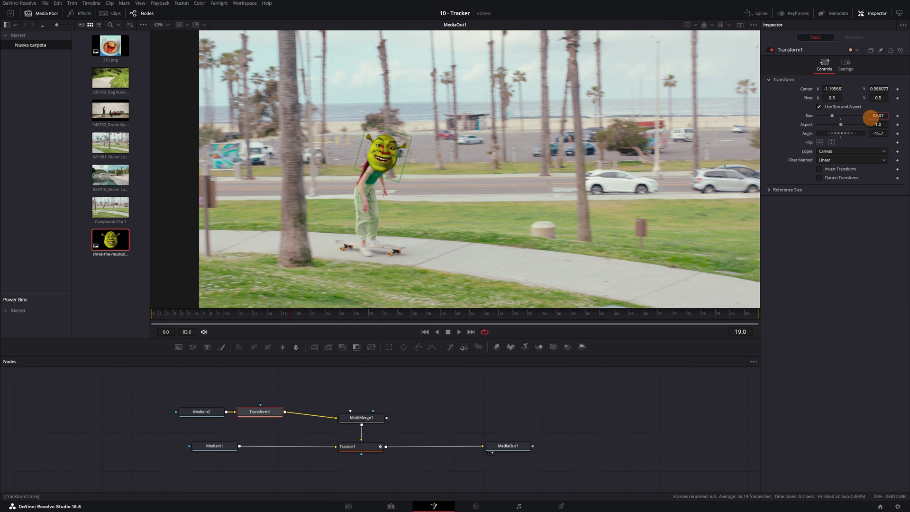
pyautogui.moveTo(870, 116); pyautogui.dragTo(842, 127)
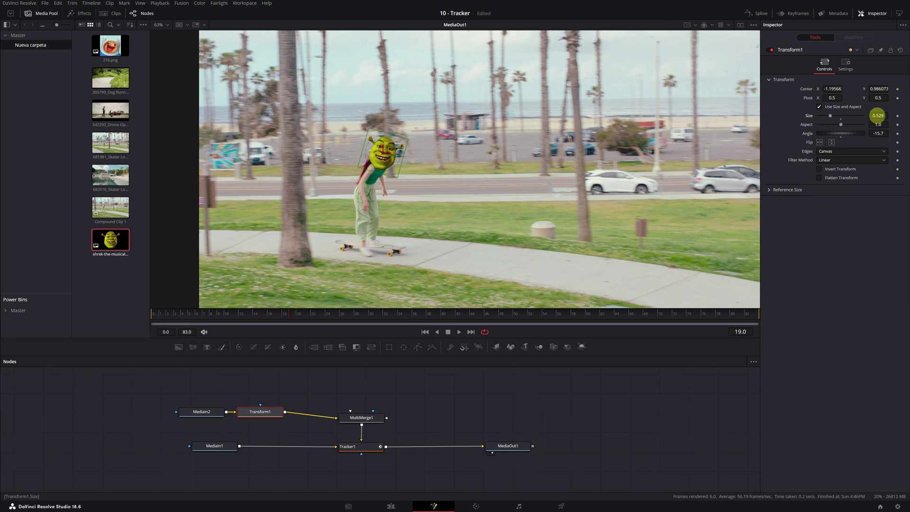